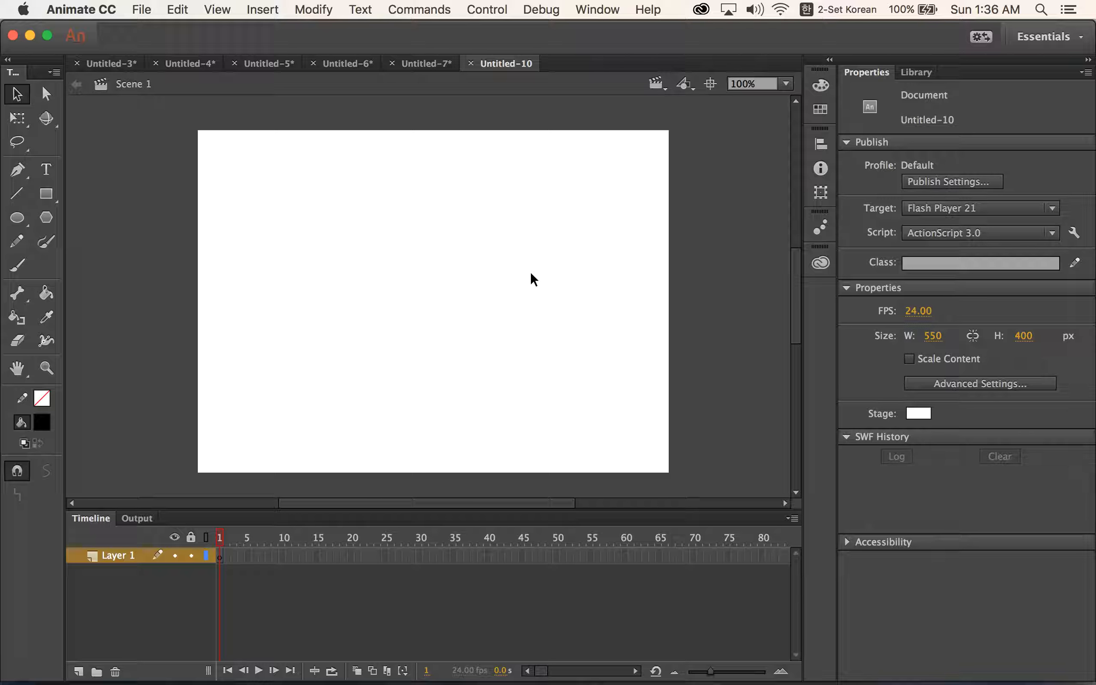
Step: Draw a stroke-free rectangle with the rainbow linear gradient fill, about 521 by 290 px, centred on the stage
left_click(55, 197)
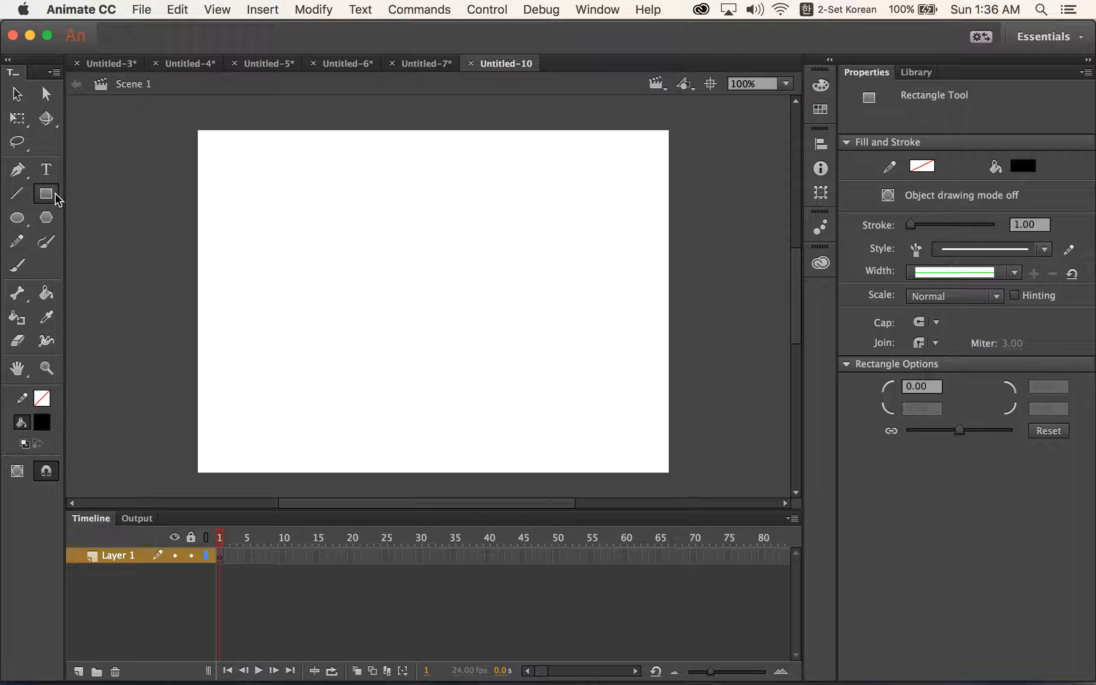
left_click(41, 422)
left_click(167, 623)
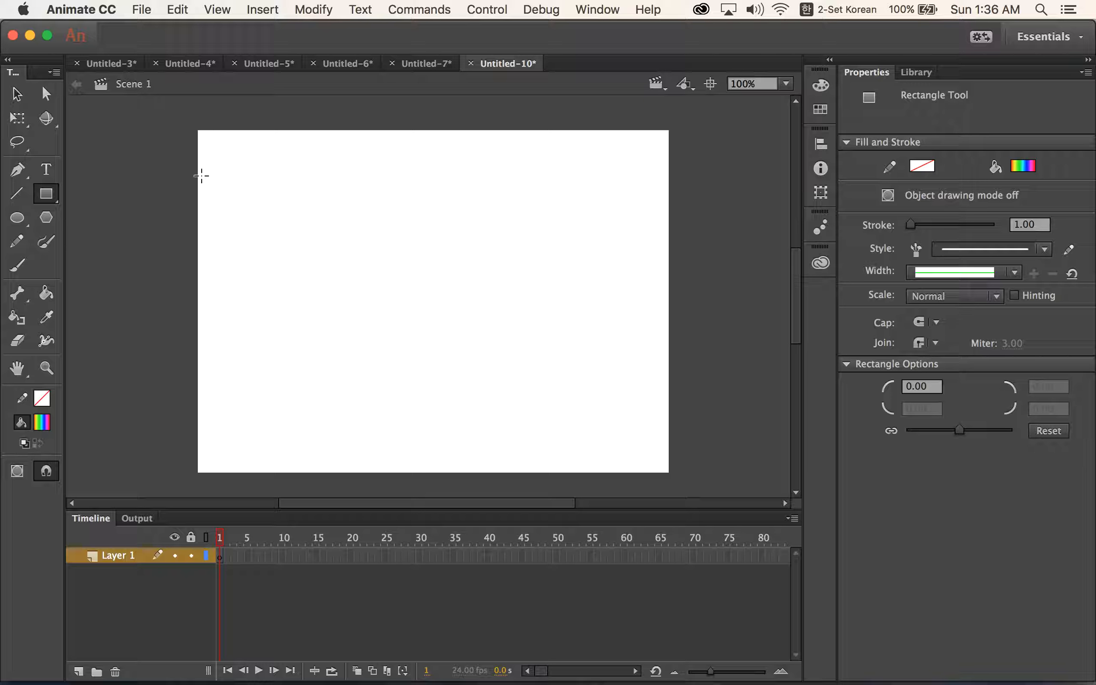
mouse_move(210, 179)
left_mouse_down()
mouse_move(614, 435)
mouse_move(667, 454)
mouse_move(656, 427)
left_mouse_up()
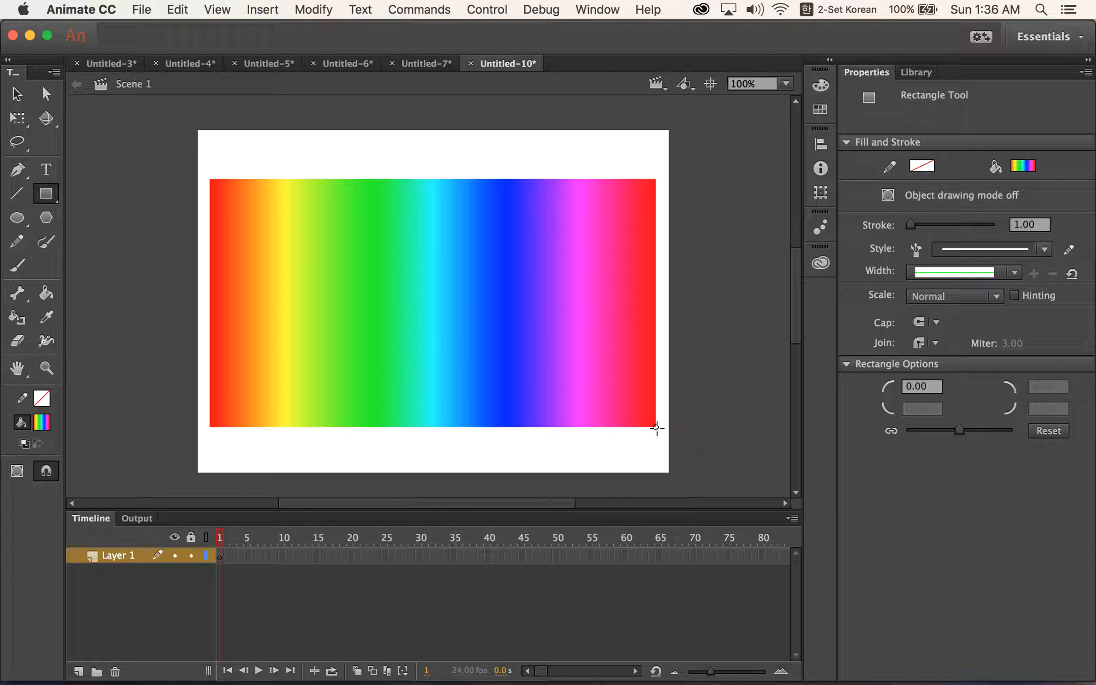
Step: Copy the rainbow rectangle and paste it in place on a new blank keyframe at frame 25 of Layer 1
left_click(17, 94)
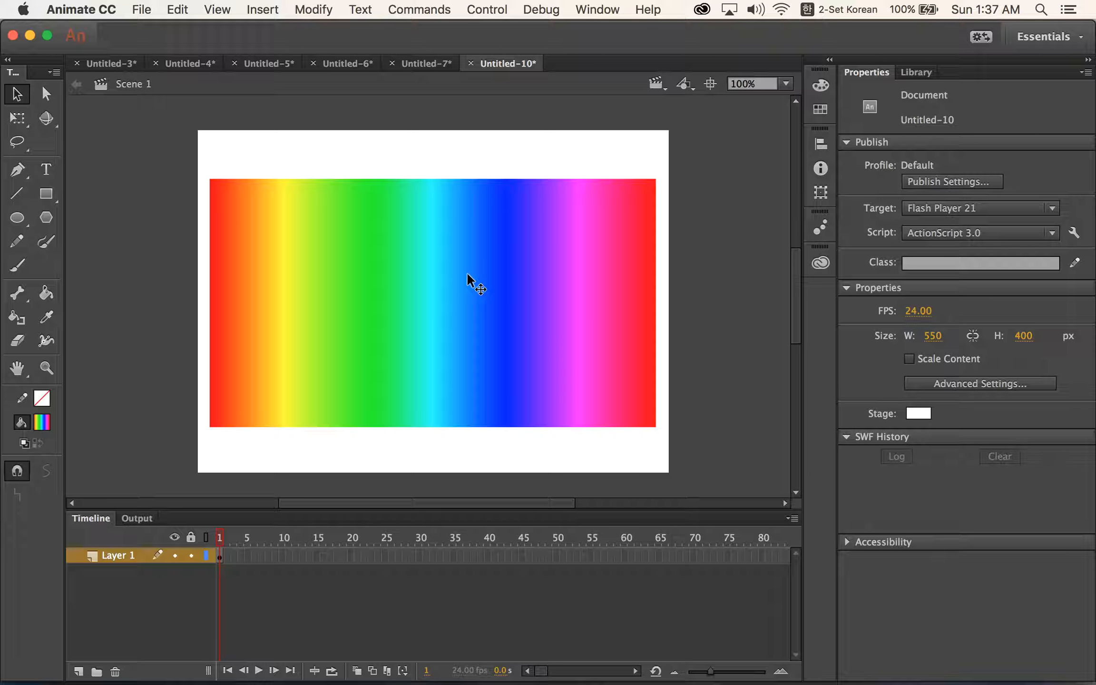
left_click(400, 250)
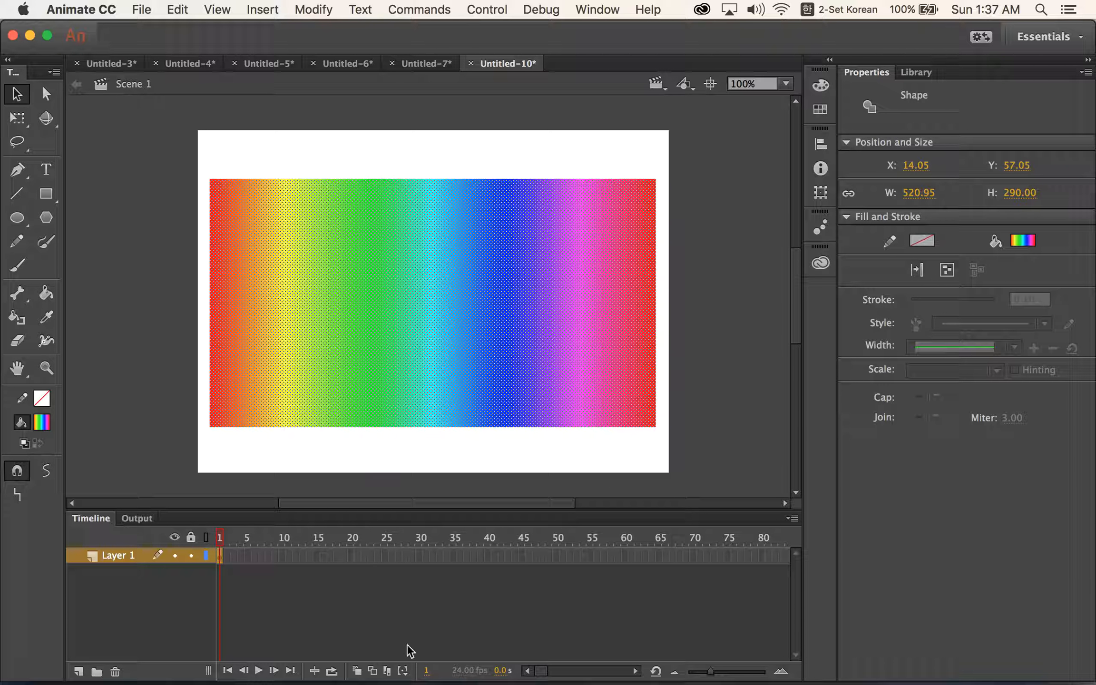
left_click(378, 556)
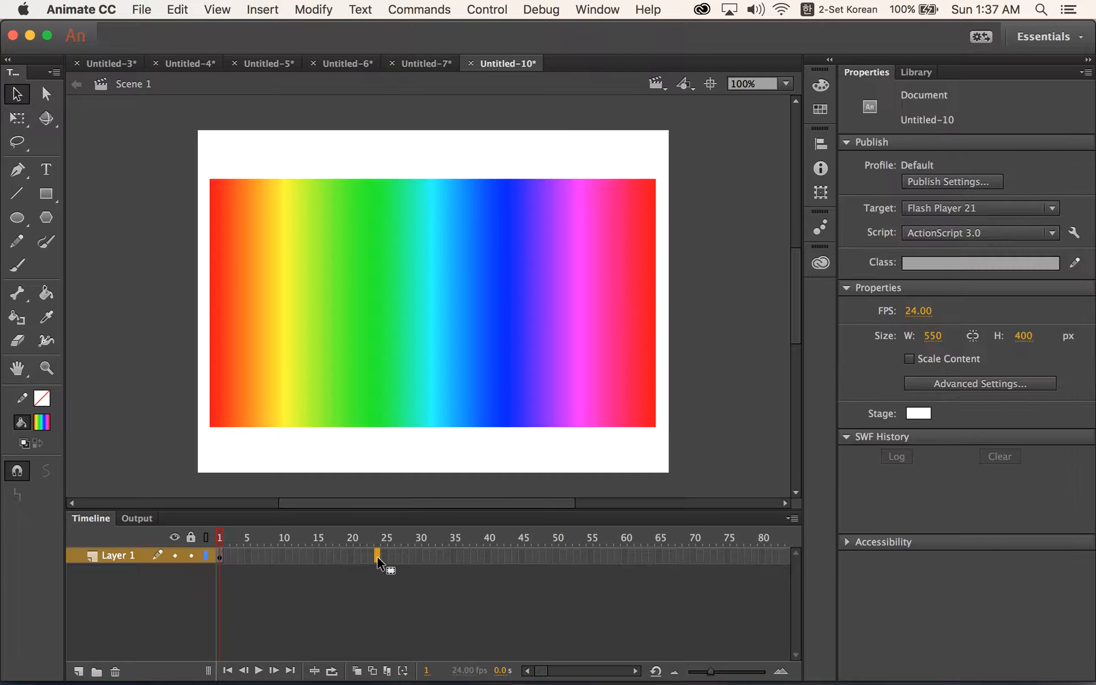
left_click(383, 556)
left_click(268, 7)
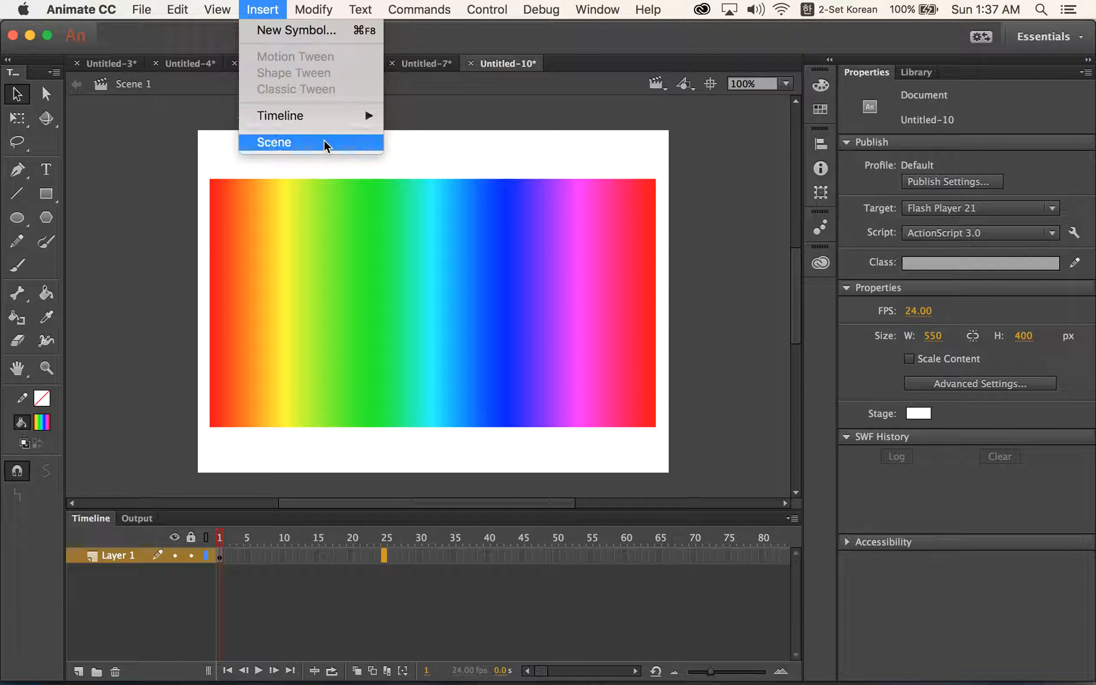
mouse_move(318, 115)
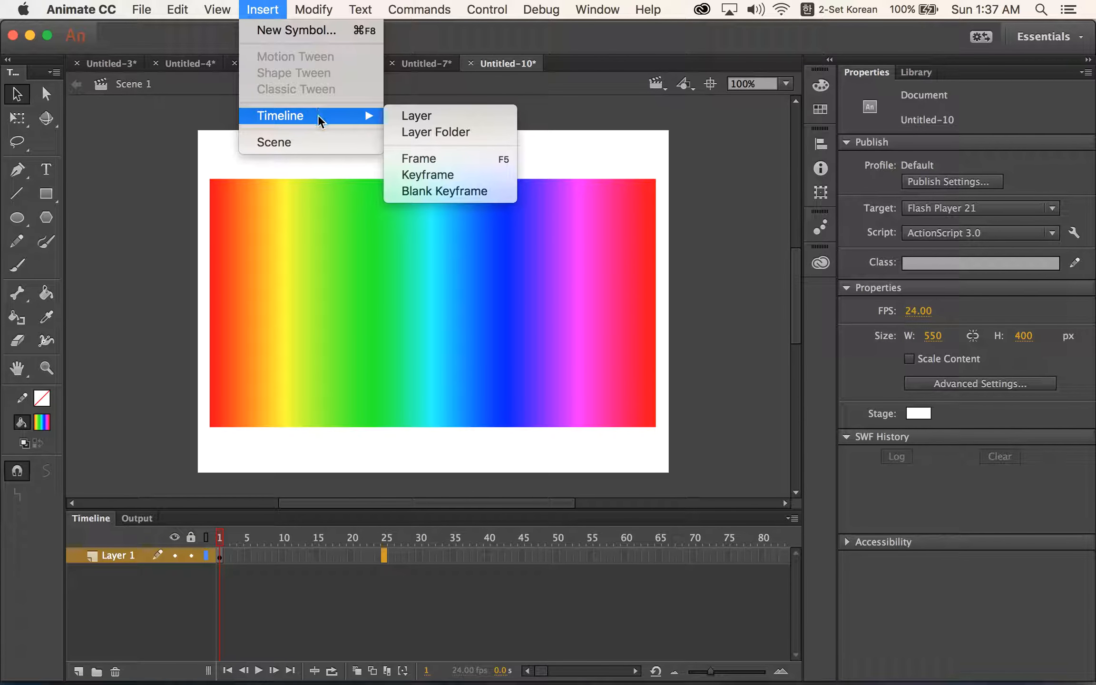
left_click(501, 190)
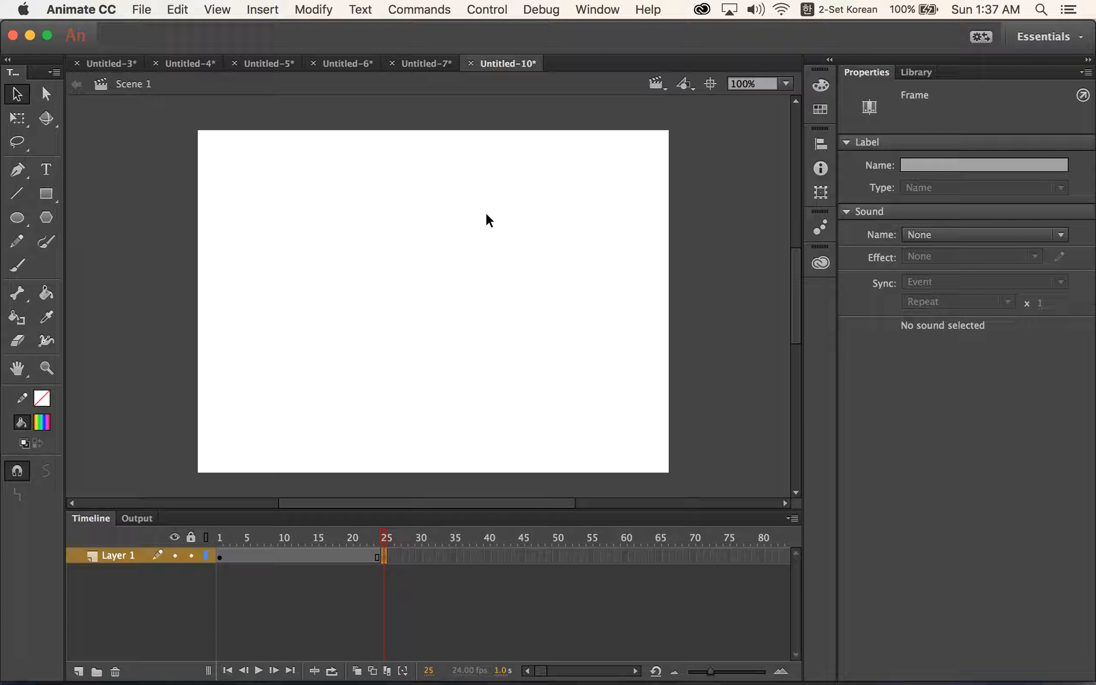
left_click(177, 9)
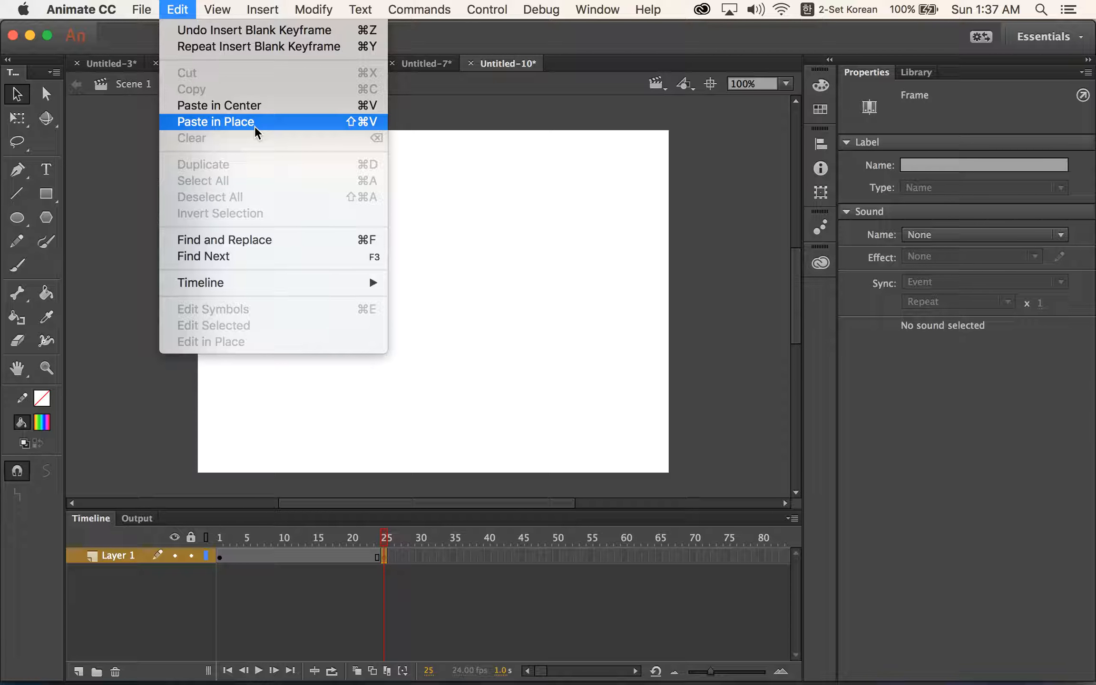
left_click(319, 123)
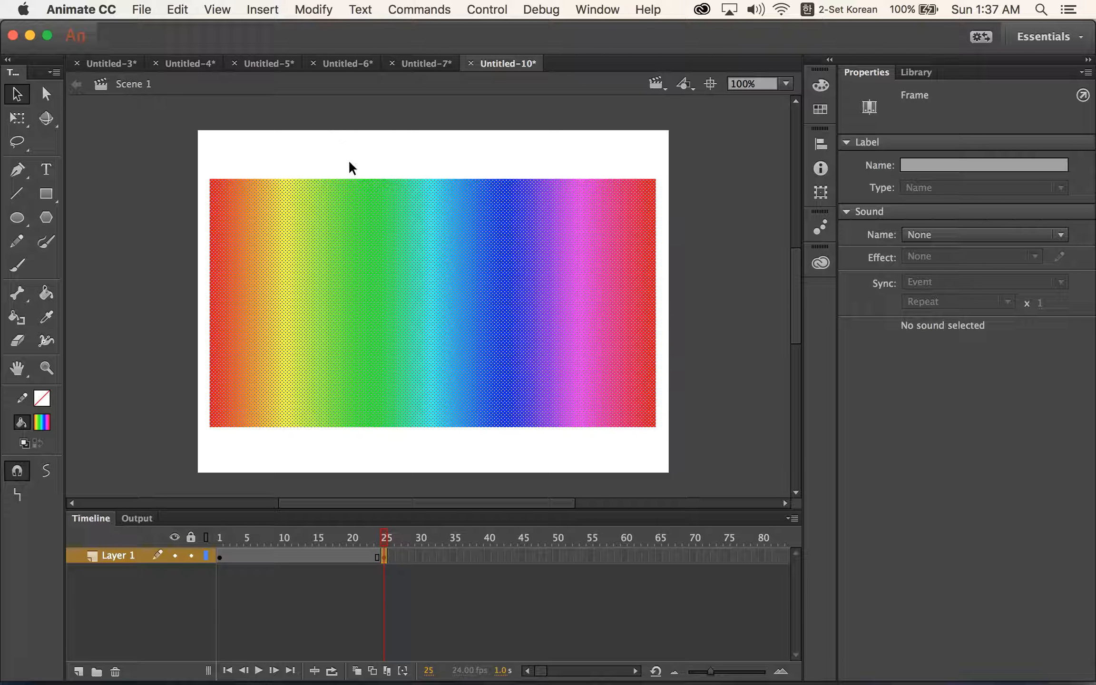
Step: Insert a blank keyframe at frame 50 of Layer 1 and paste the rainbow rectangle in place there
left_click(560, 557)
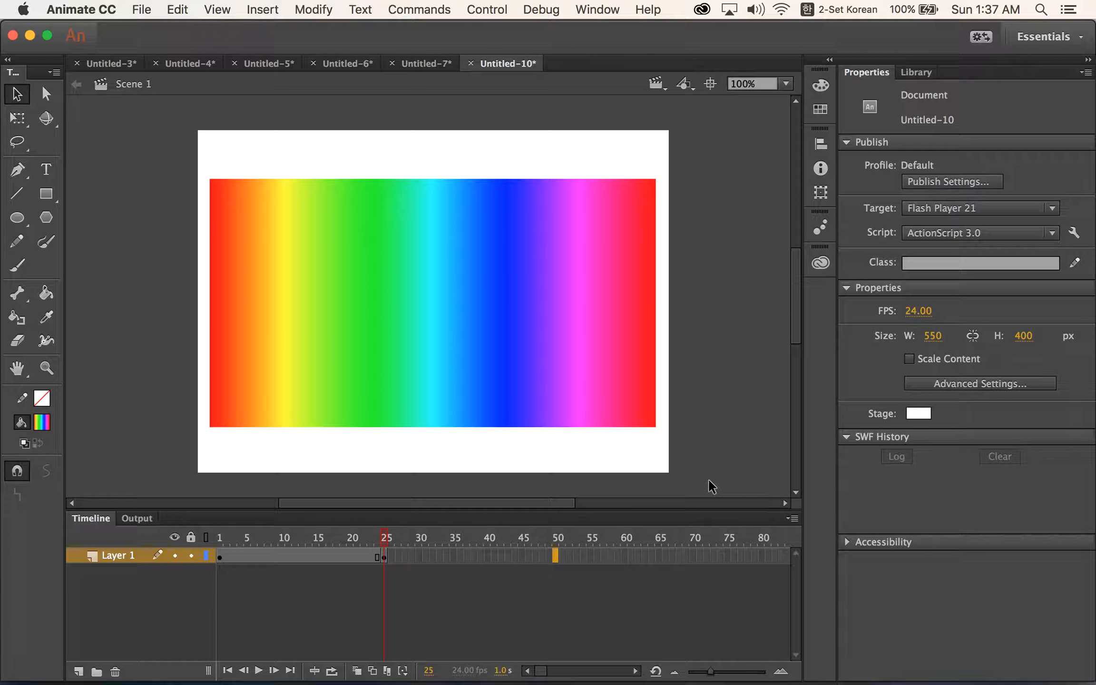
key("super+a")
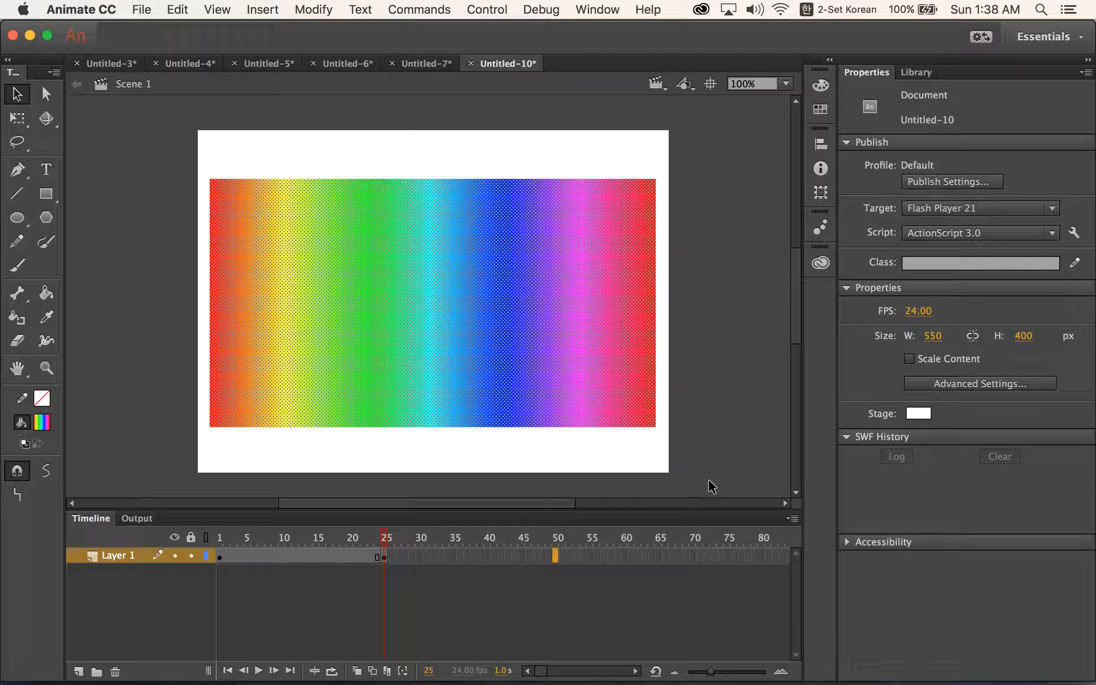
left_click(710, 482)
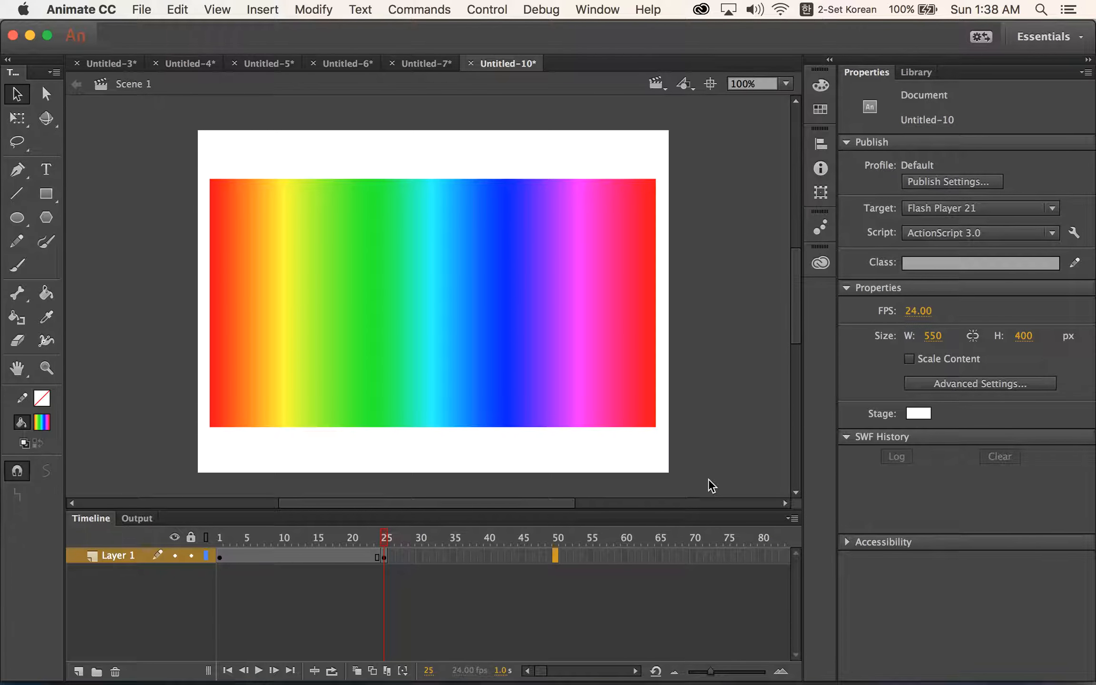
left_click(270, 10)
mouse_move(321, 116)
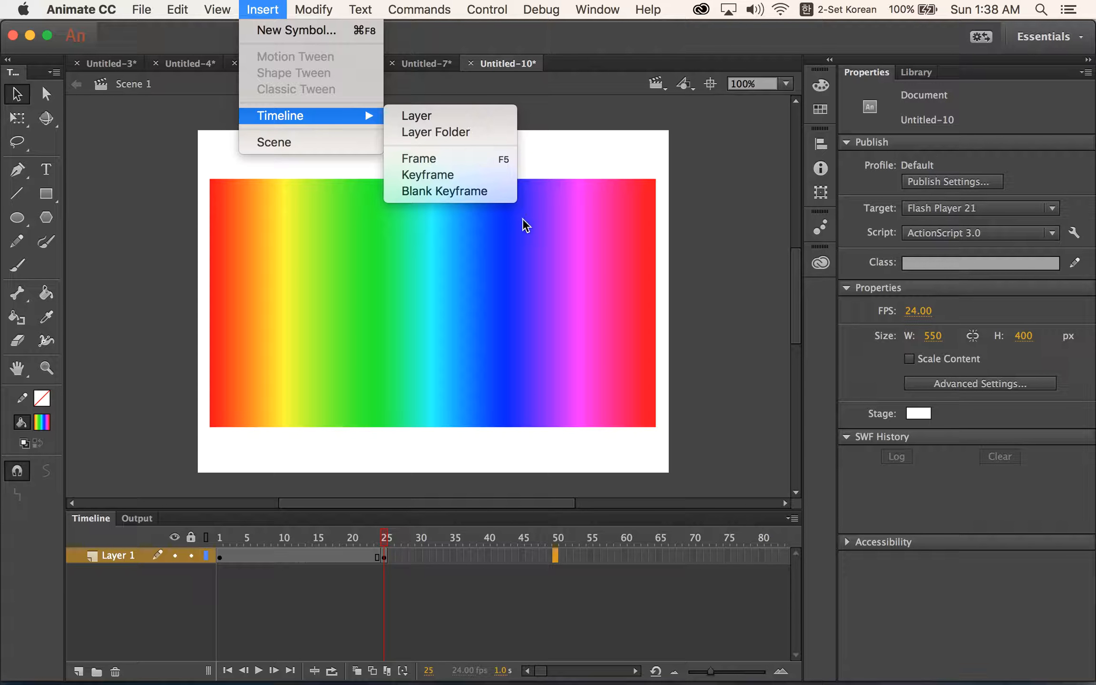
left_click(502, 192)
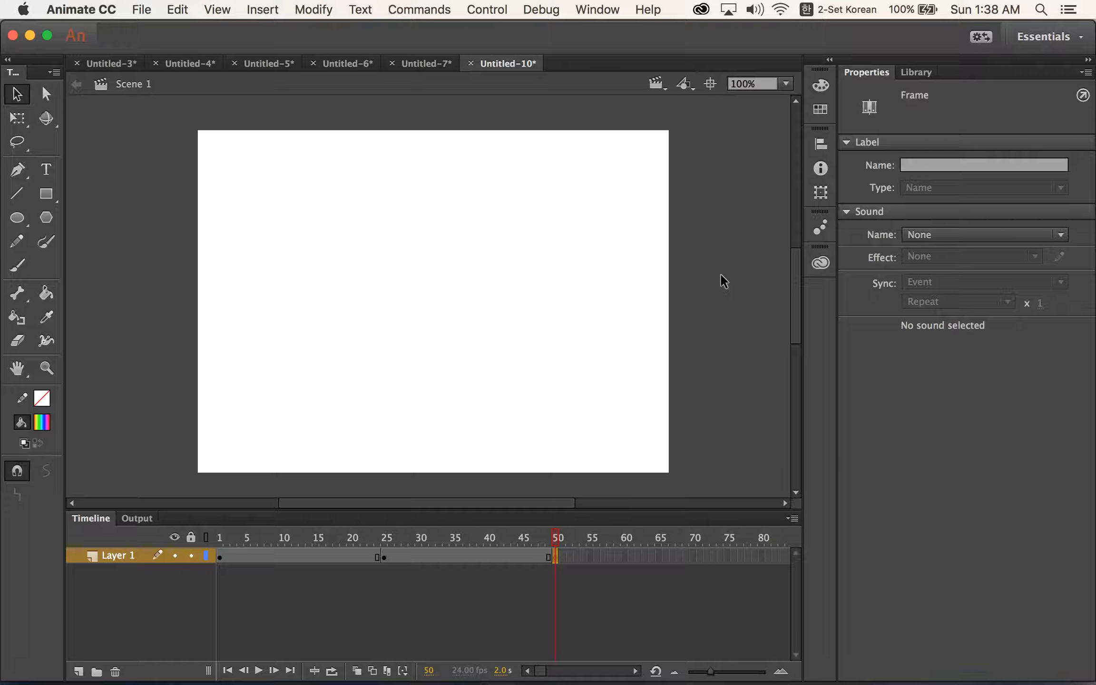
key("super+shift+v")
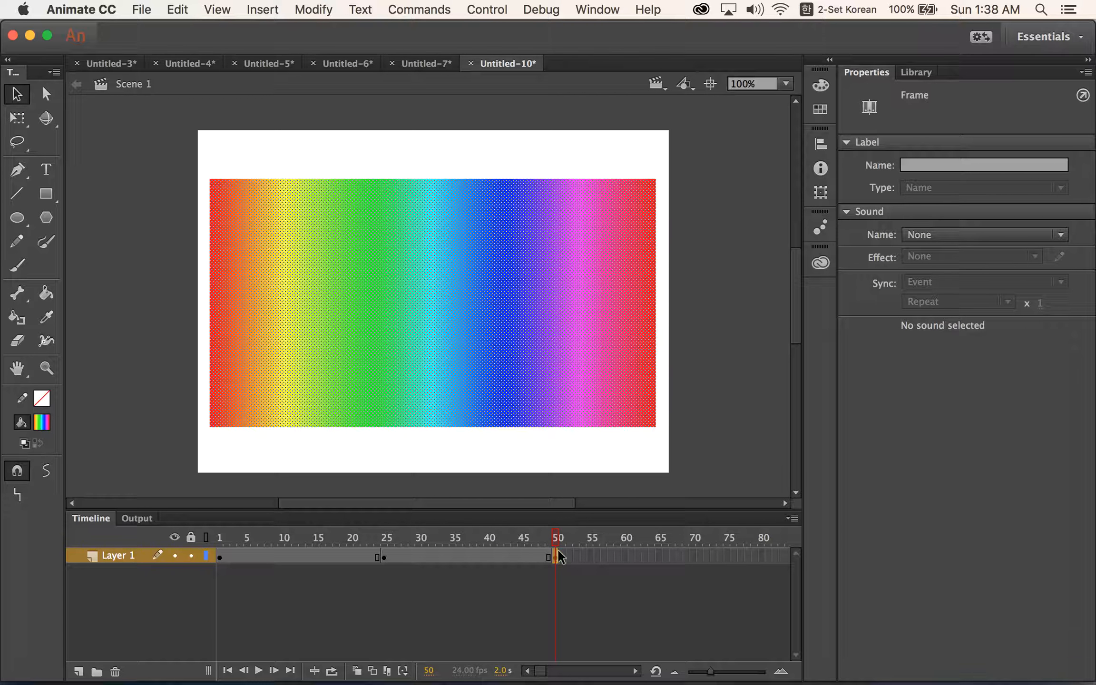
Step: Rearrange the frame 25 rectangle's gradient stops to red, blue, magenta, cyan, yellow, orange (FFB000) and red, removing the green stop
left_click_drag(556, 538, 400, 550)
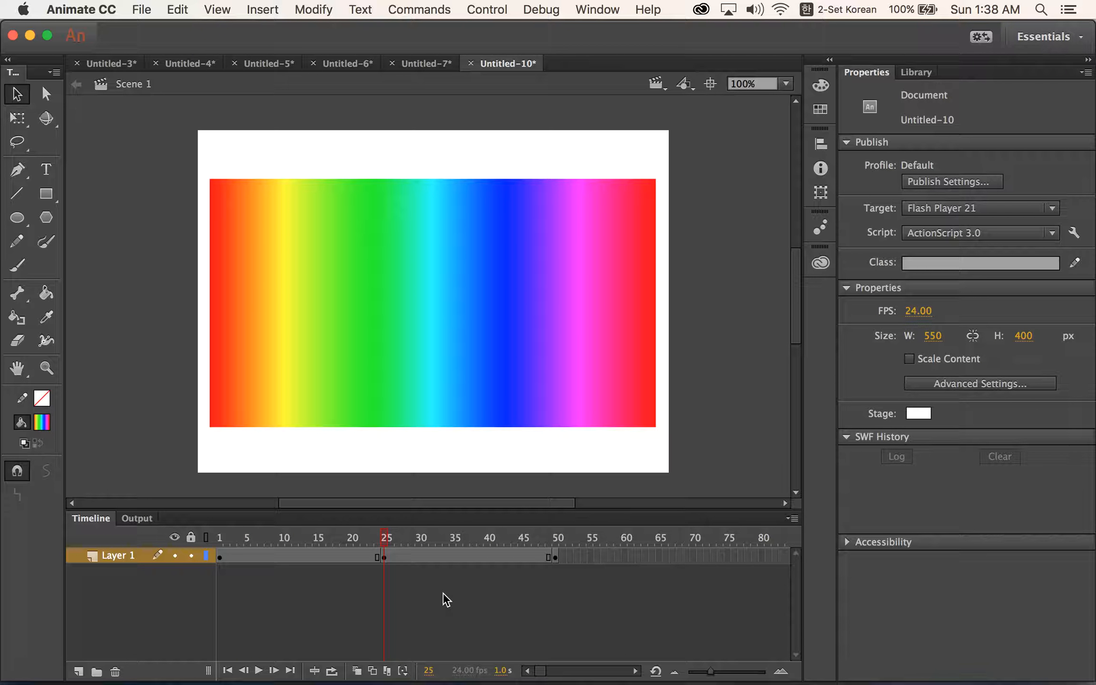
left_click_drag(383, 538, 459, 549)
left_click_drag(556, 538, 428, 564)
left_click(443, 337)
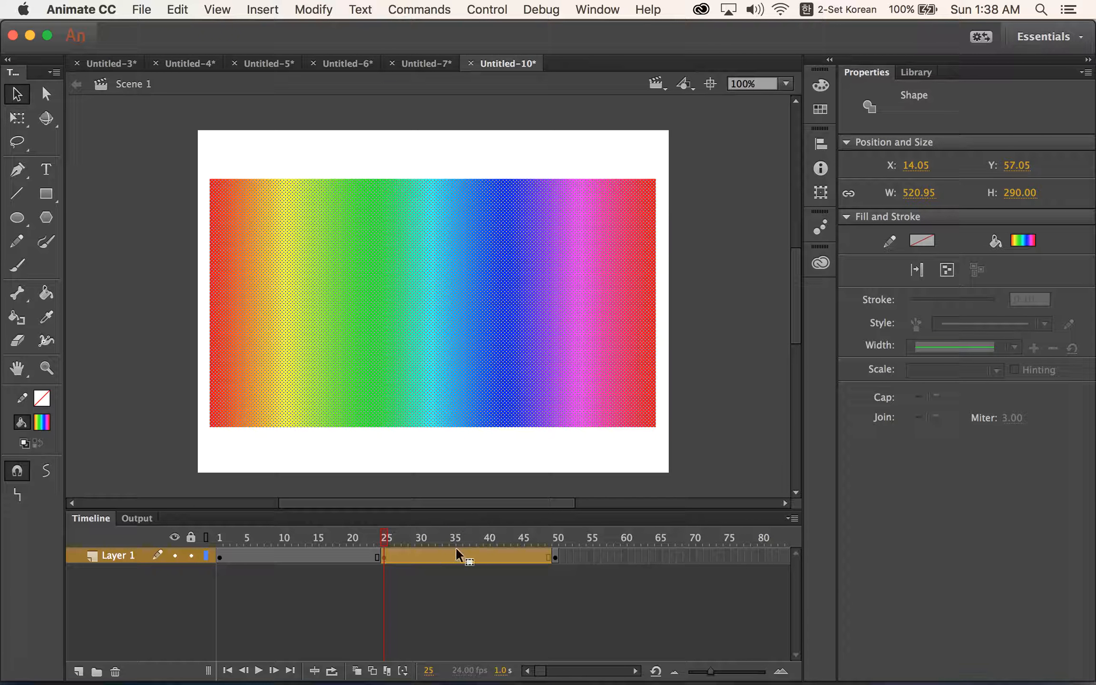
left_click(821, 86)
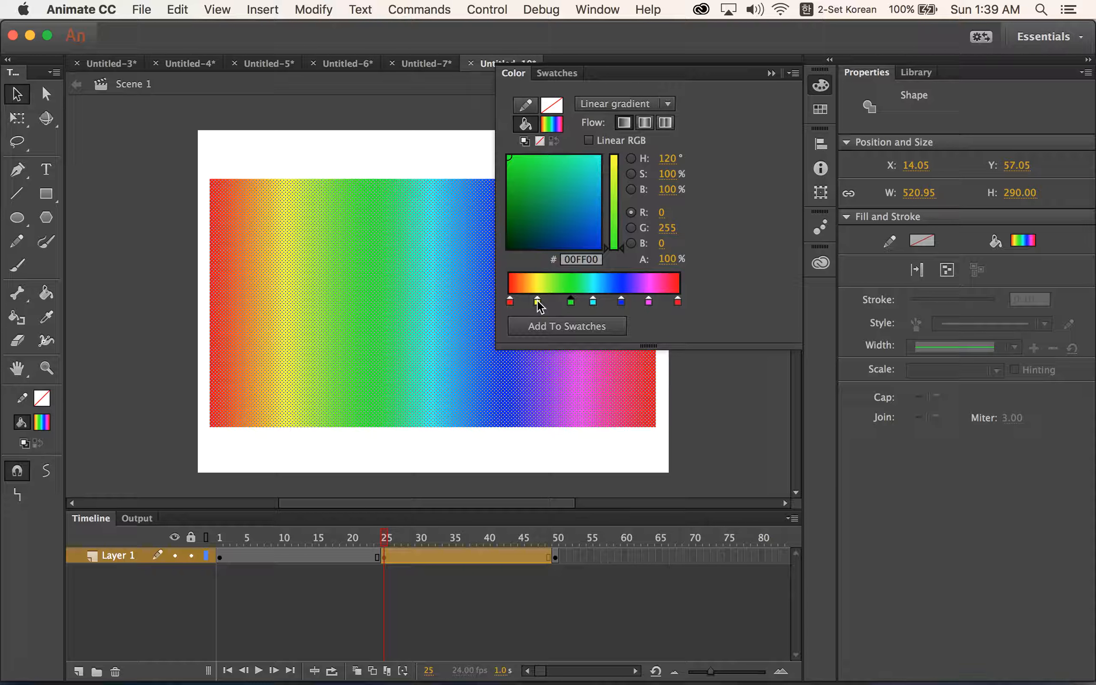
mouse_move(537, 300)
left_mouse_down()
mouse_move(610, 302)
mouse_move(540, 303)
left_mouse_up()
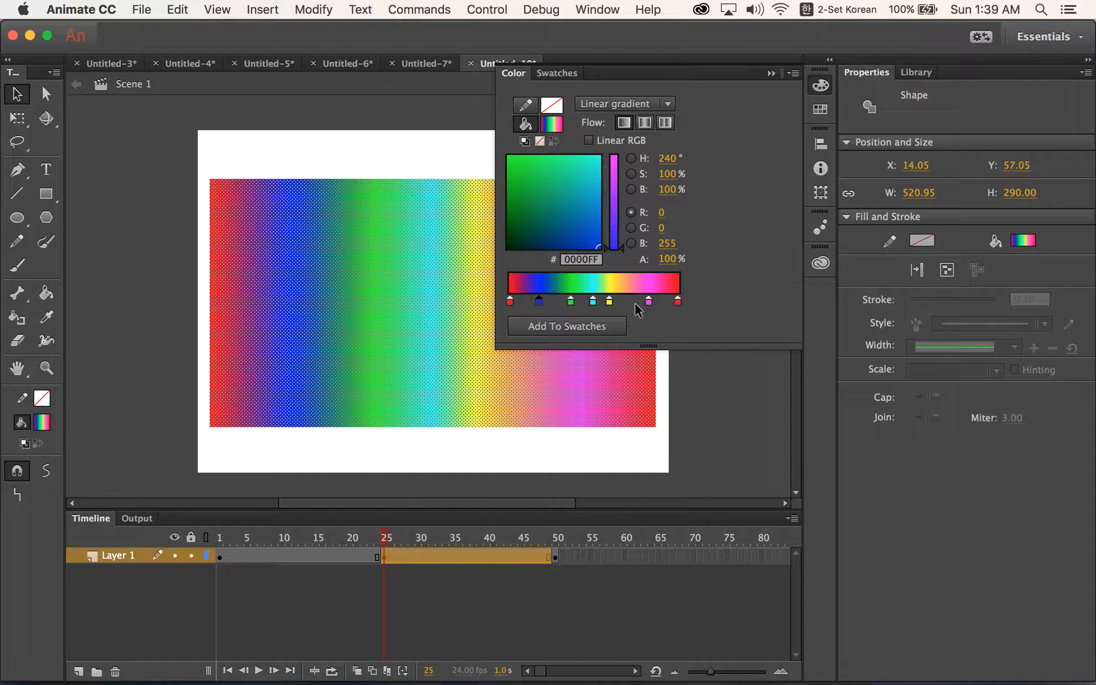
mouse_move(648, 303)
left_mouse_down()
mouse_move(552, 303)
mouse_move(629, 305)
left_mouse_up()
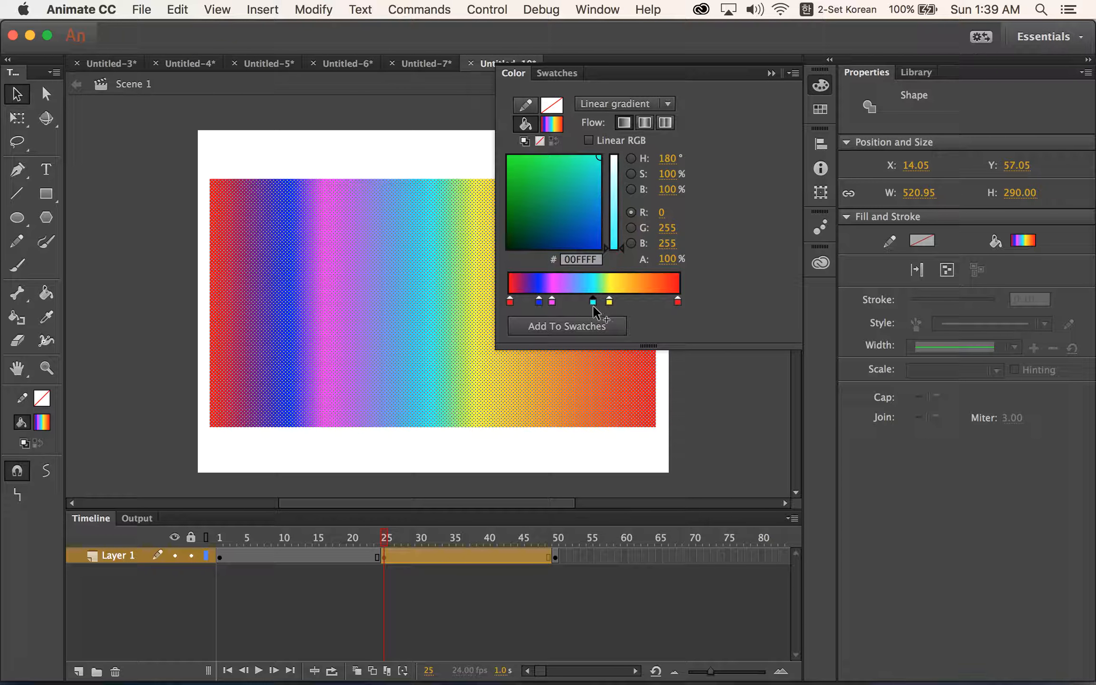
left_click(631, 299)
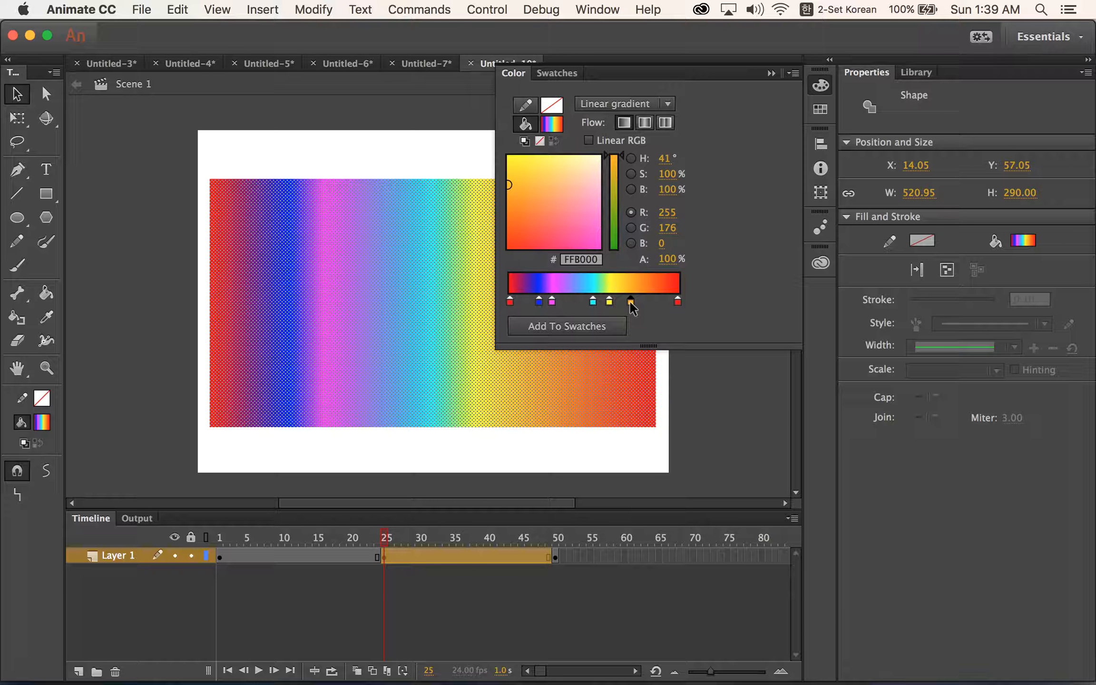
mouse_move(593, 302)
left_mouse_down()
mouse_move(554, 304)
mouse_move(649, 303)
mouse_move(604, 304)
left_mouse_up()
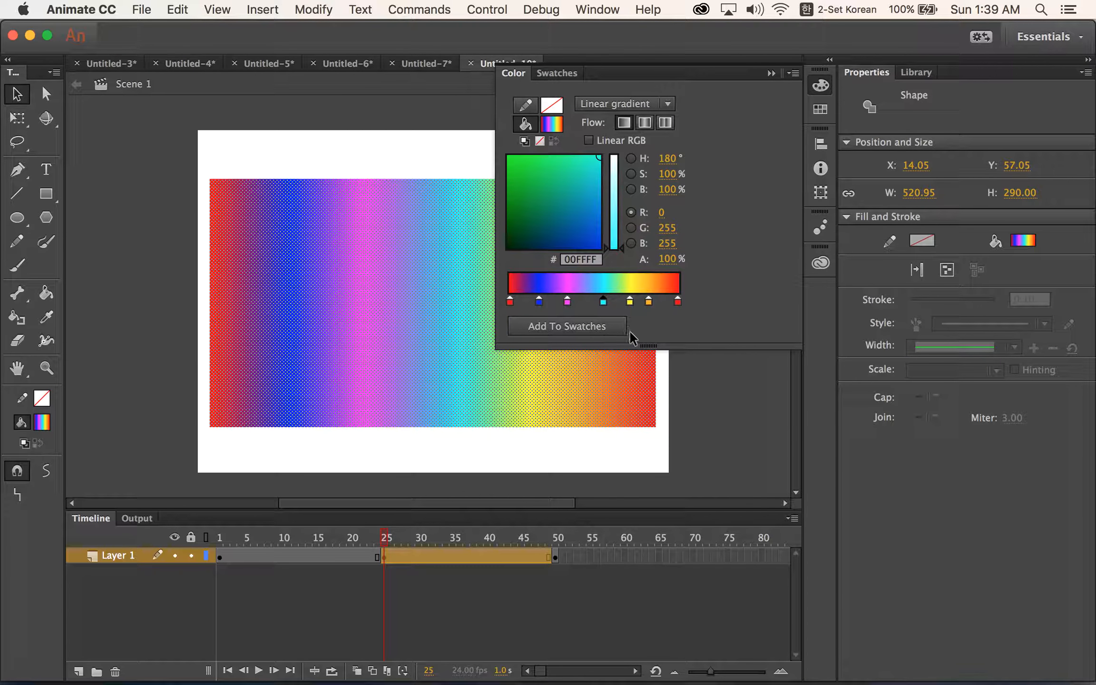
left_click(769, 72)
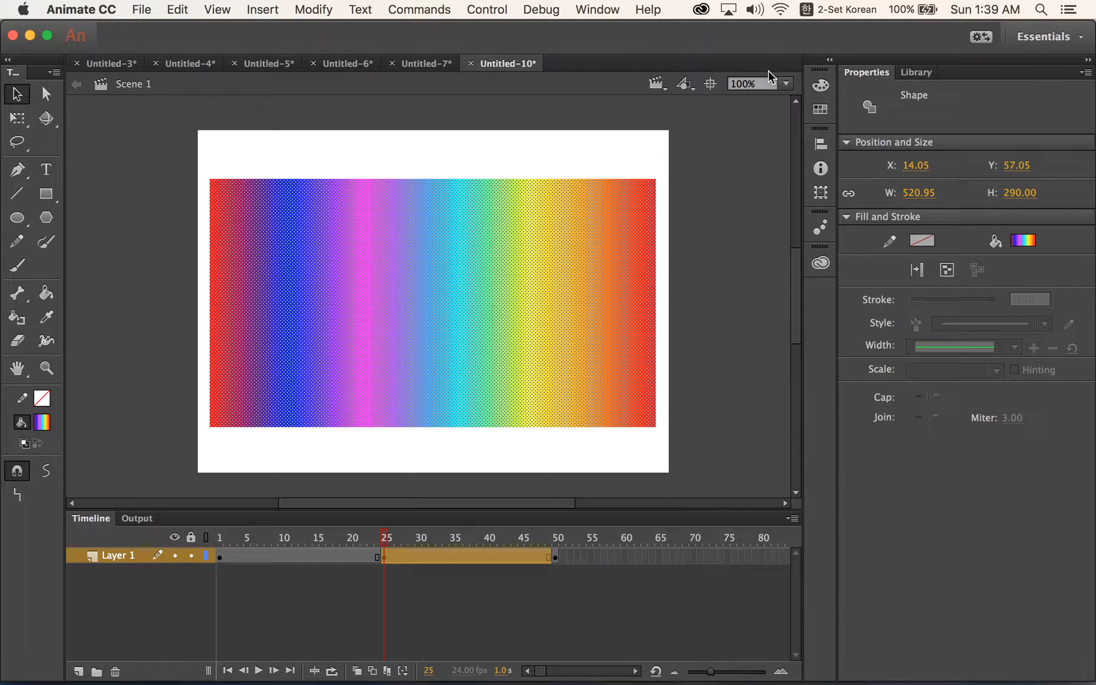
left_click(516, 430)
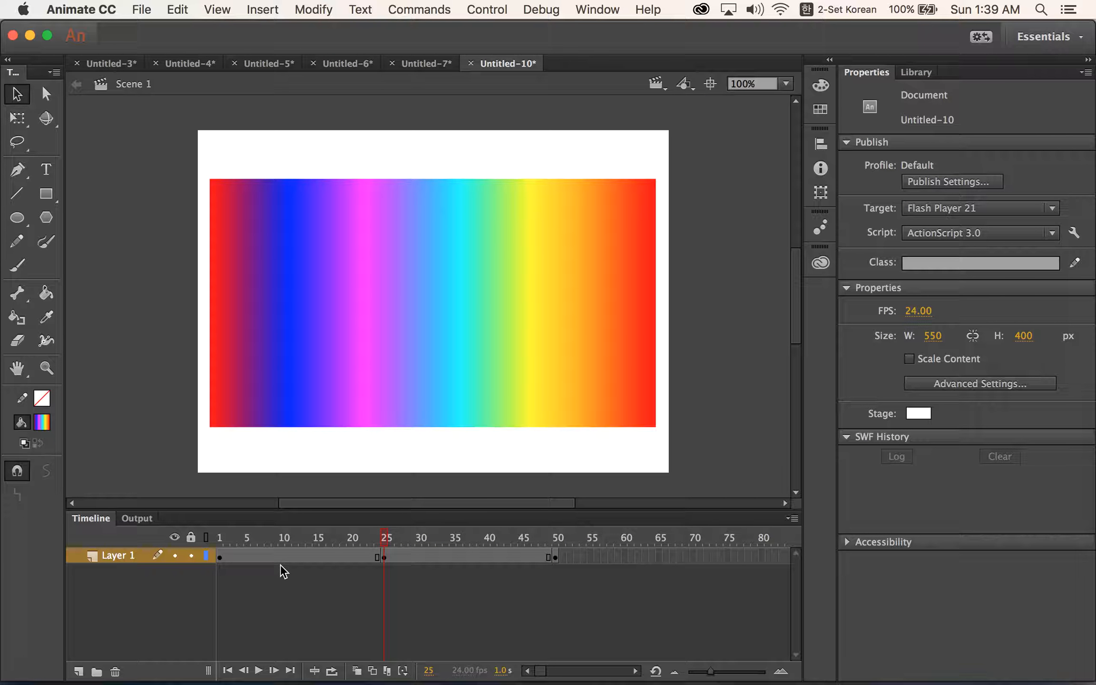
Step: Scrub through the timeline to compare the rectangle's gradient at the keyframes on frames 1, 25 and 50
left_click(297, 536)
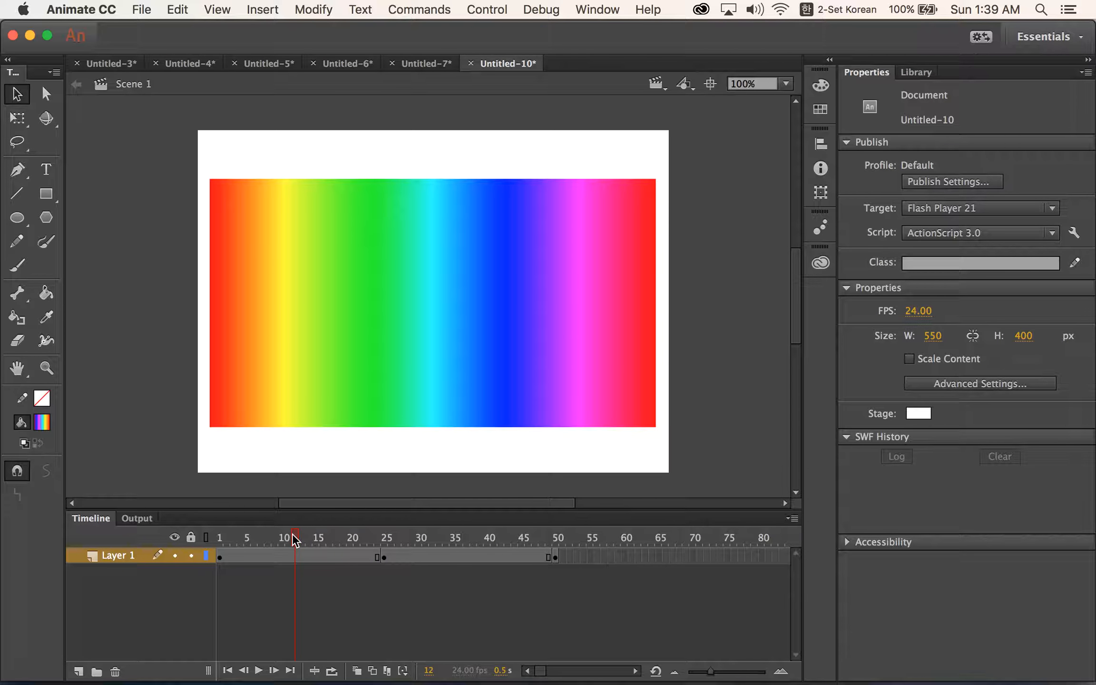
left_click_drag(293, 534, 385, 542)
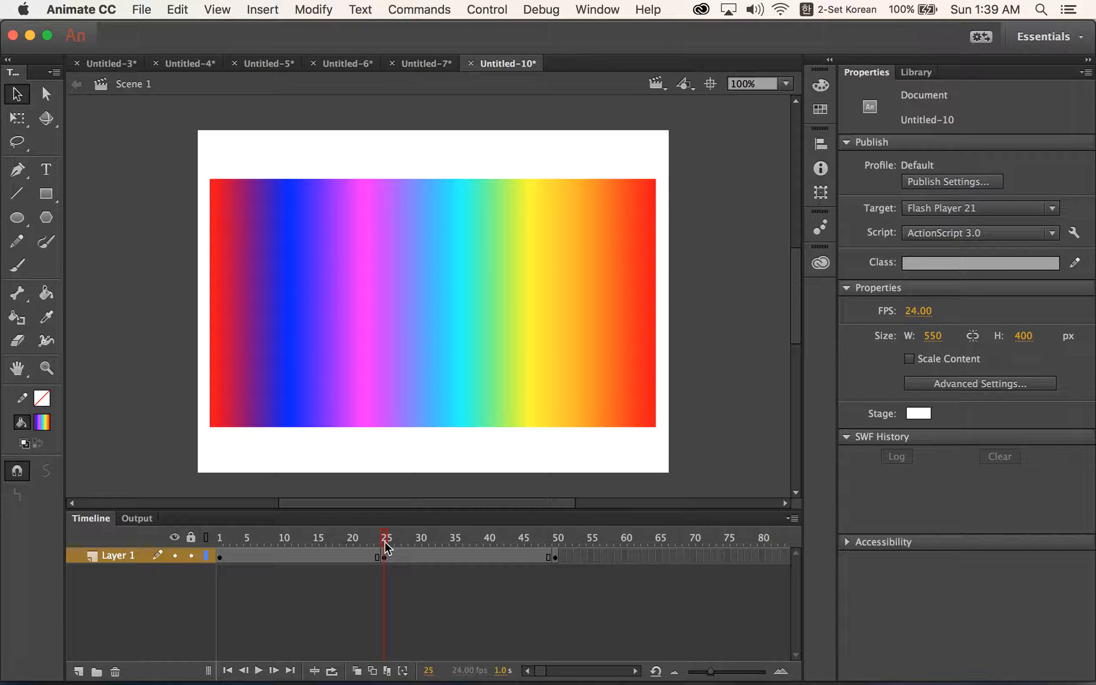
left_click_drag(384, 541, 534, 561)
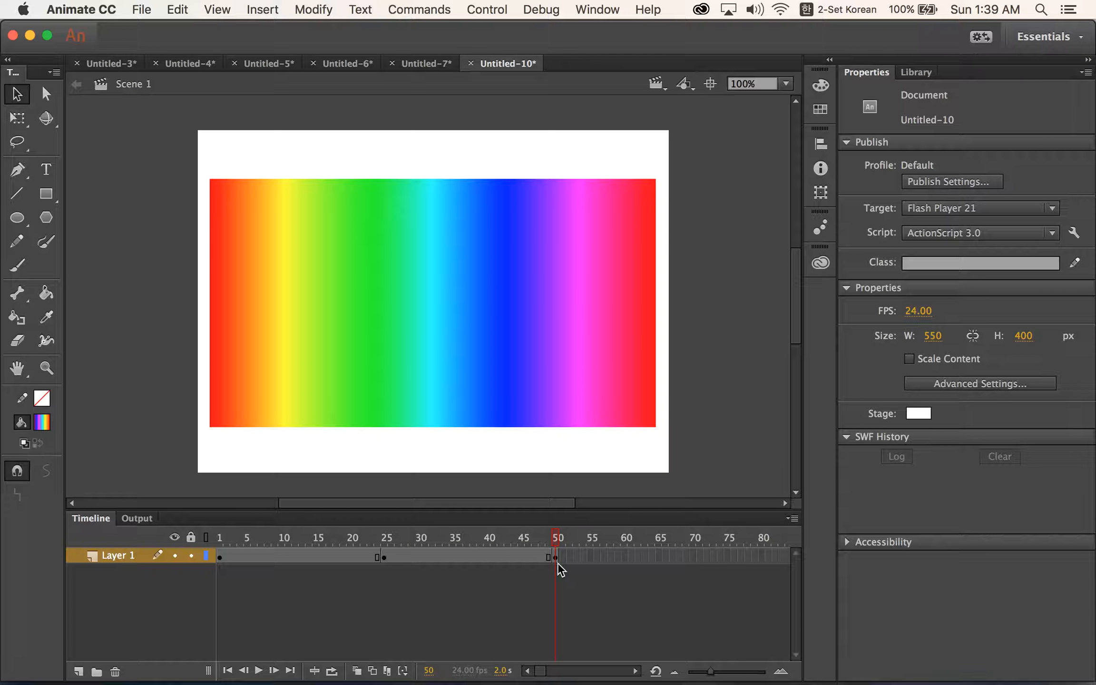
left_click_drag(360, 537, 390, 540)
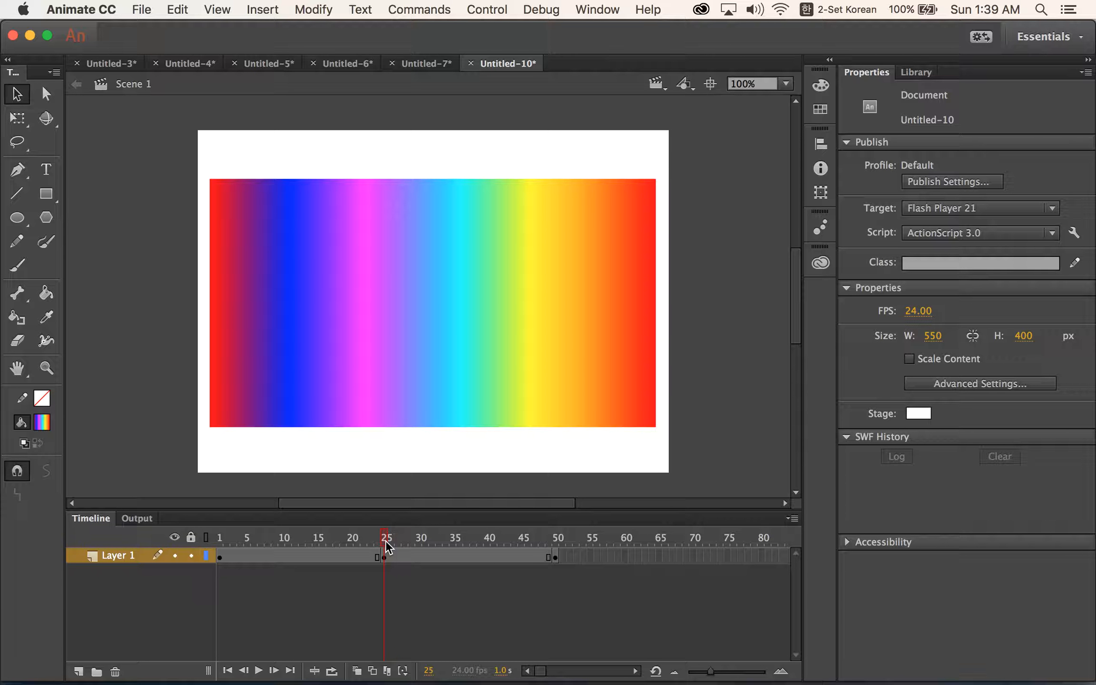
mouse_move(387, 546)
left_mouse_down()
mouse_move(223, 538)
mouse_move(386, 544)
left_mouse_up()
left_click_drag(385, 545, 439, 554)
left_click_drag(508, 567, 557, 574)
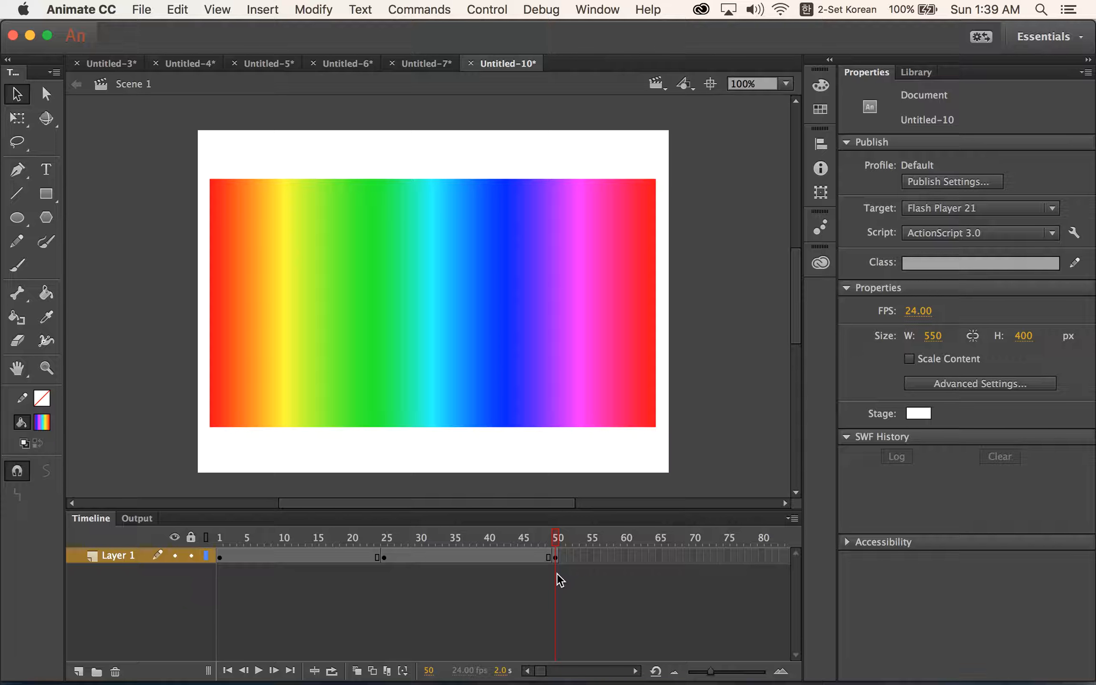
left_click_drag(557, 573, 296, 535)
Step: Apply a shape tween to the span between the keyframes at frames 1 and 25, and preview the colour transition
left_click(296, 556)
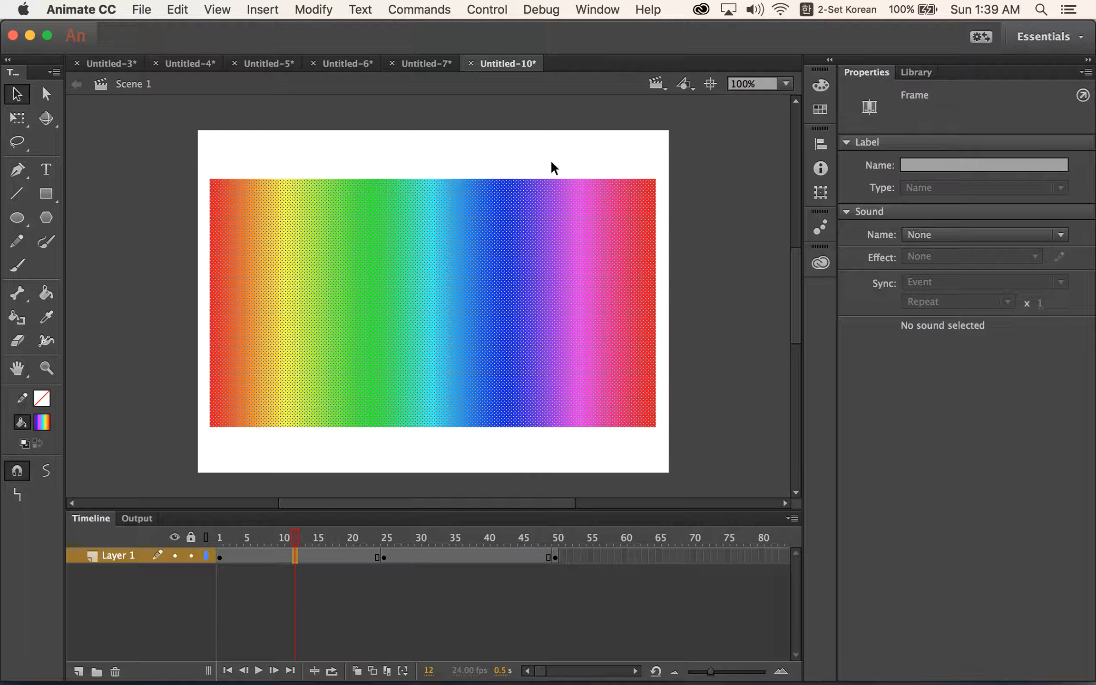
left_click(265, 8)
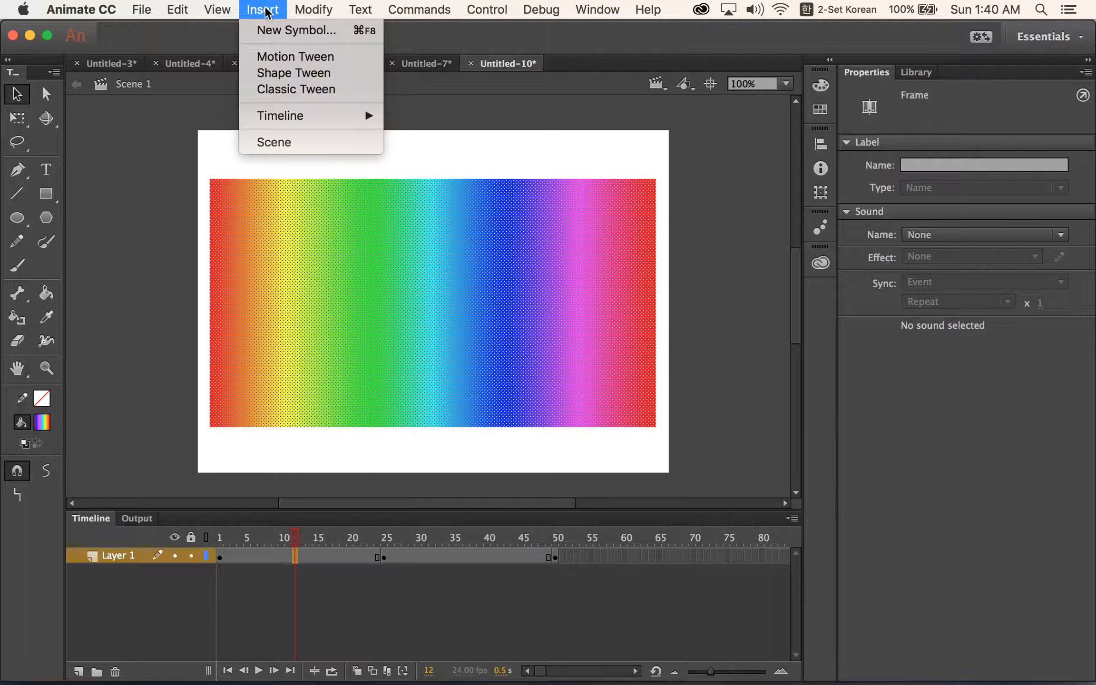
left_click(291, 73)
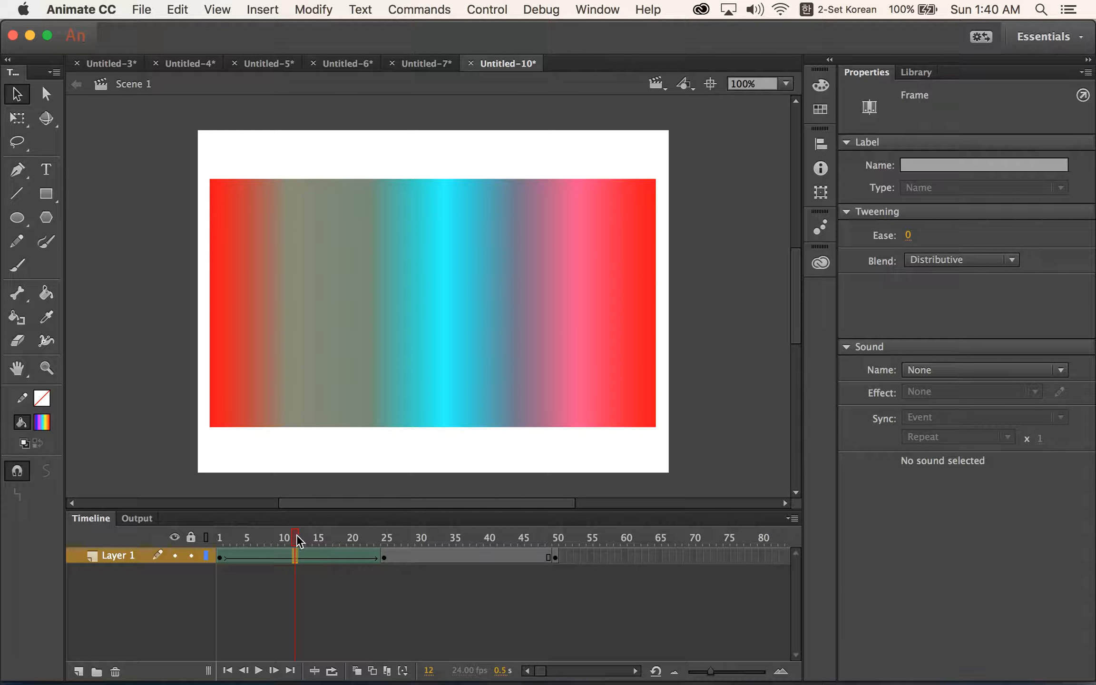
left_click_drag(297, 536, 399, 545)
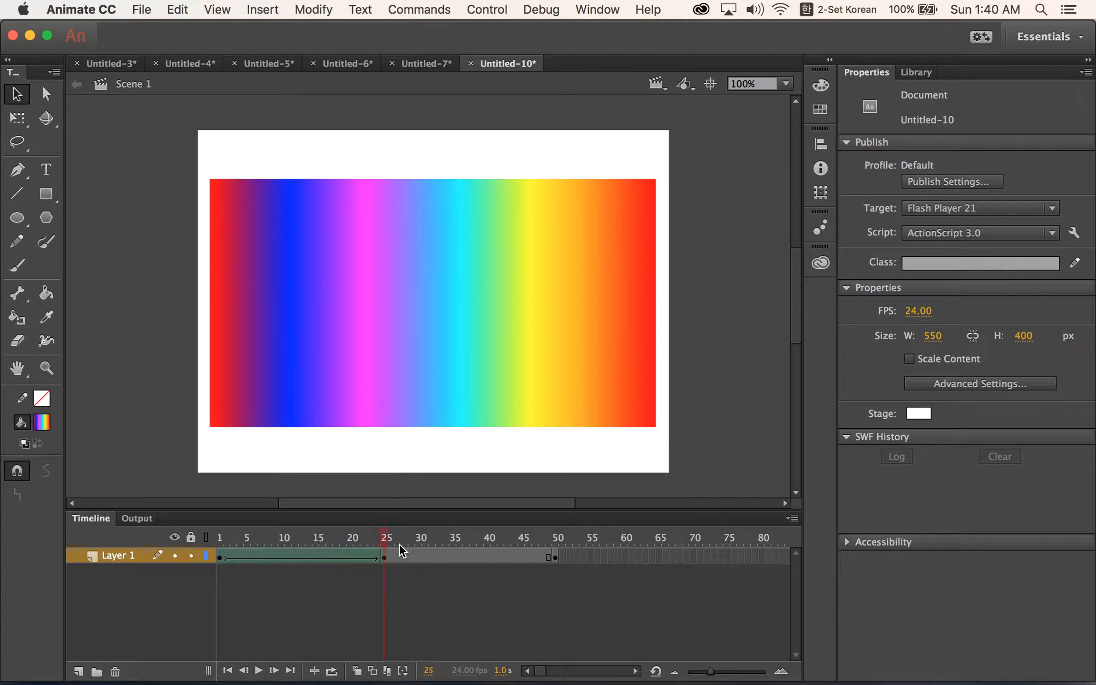
Step: Apply a shape tween to the span between the keyframes at frames 25 and 50, and play the whole animation from frame 1
left_click(466, 555)
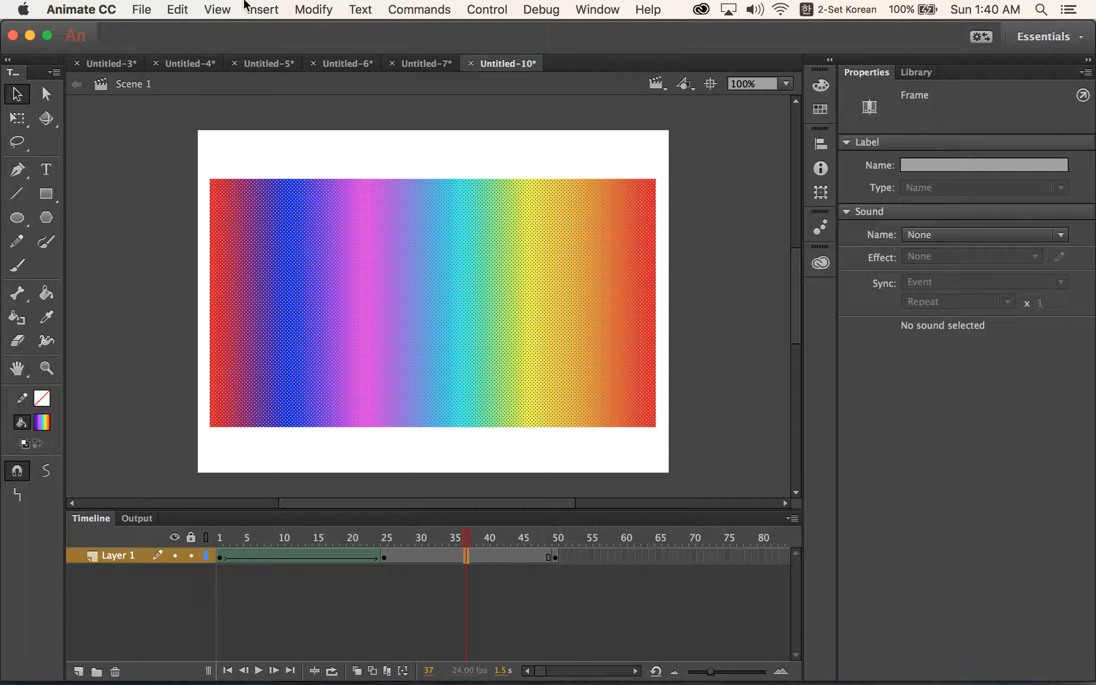
left_click(265, 9)
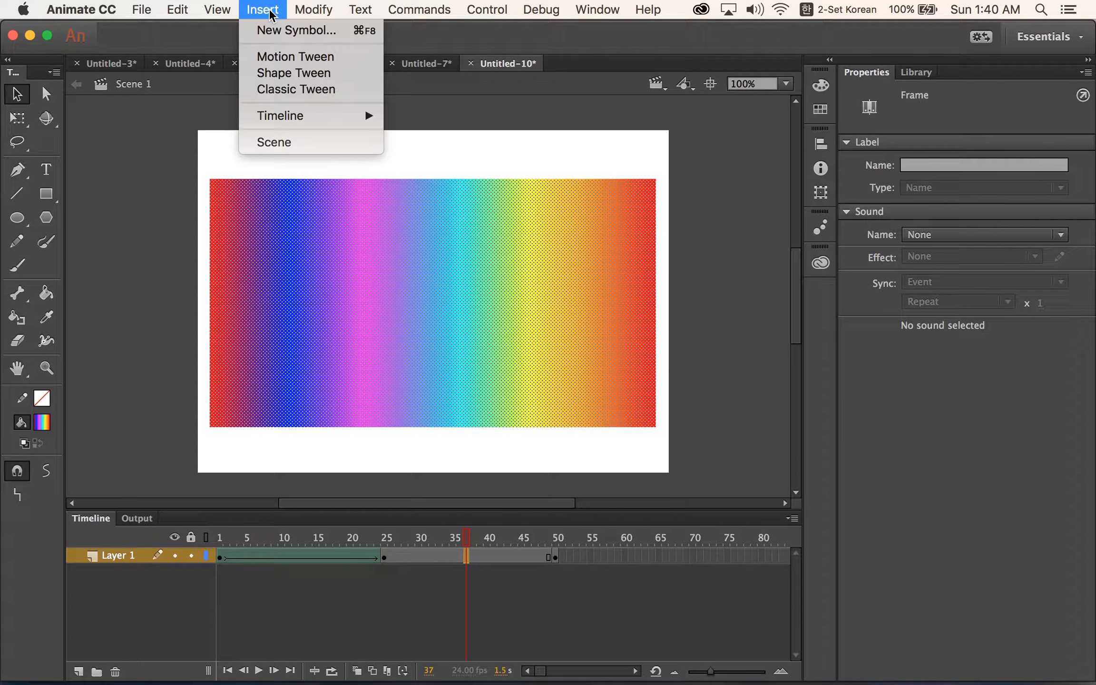
left_click(304, 76)
left_click_drag(464, 538, 219, 538)
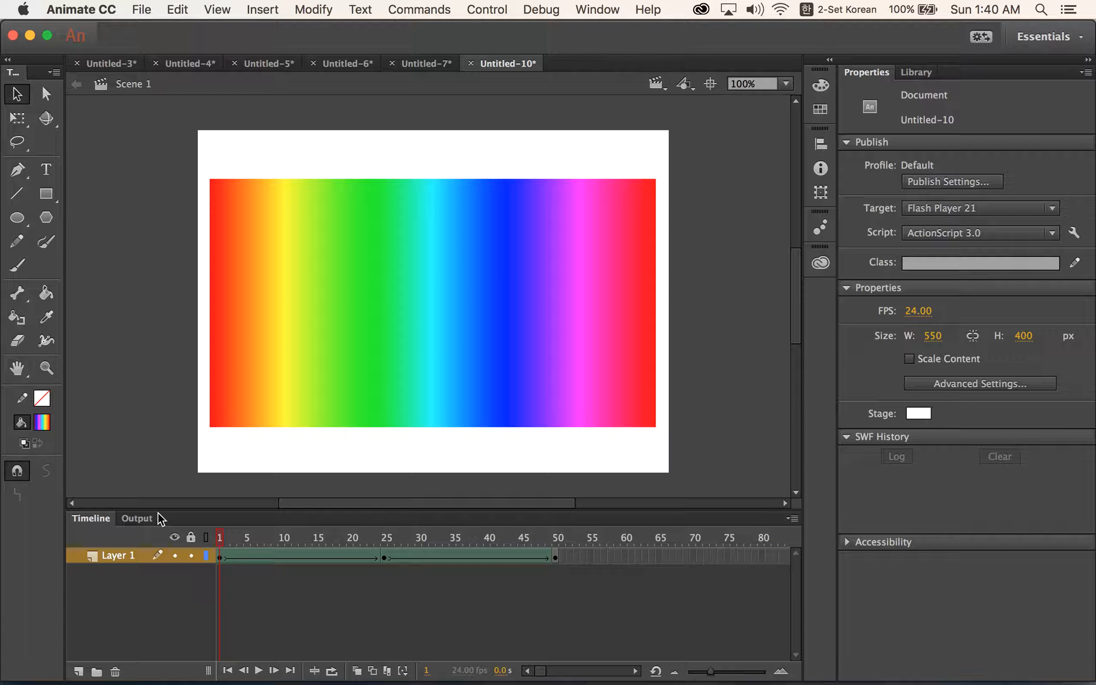
key("Return")
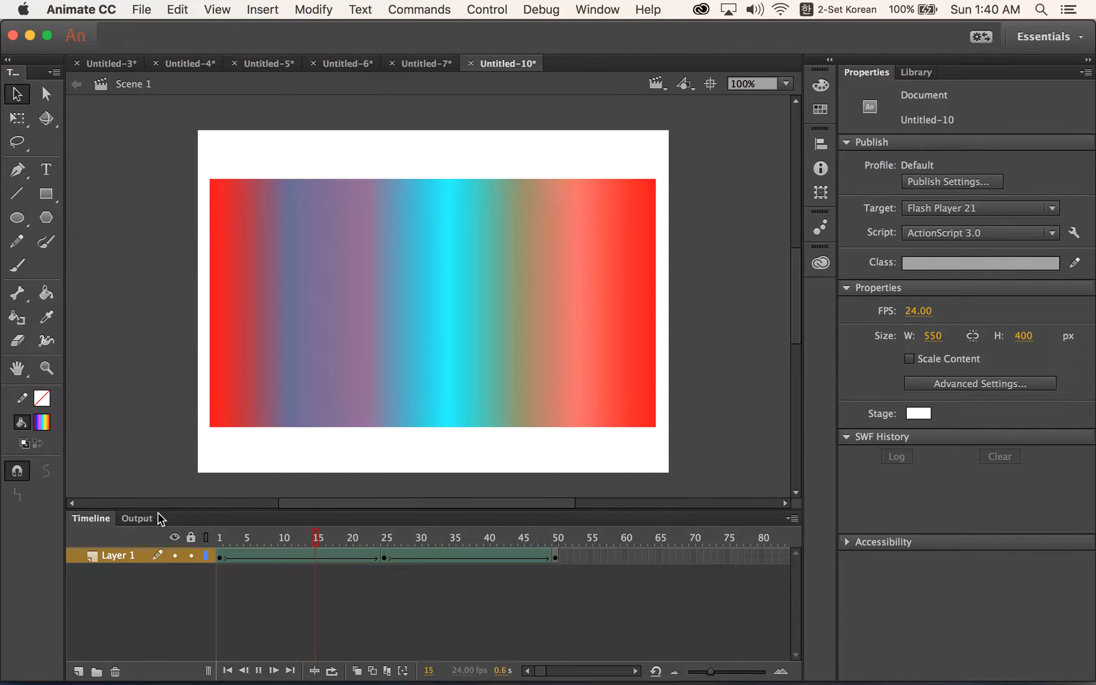
key("Return")
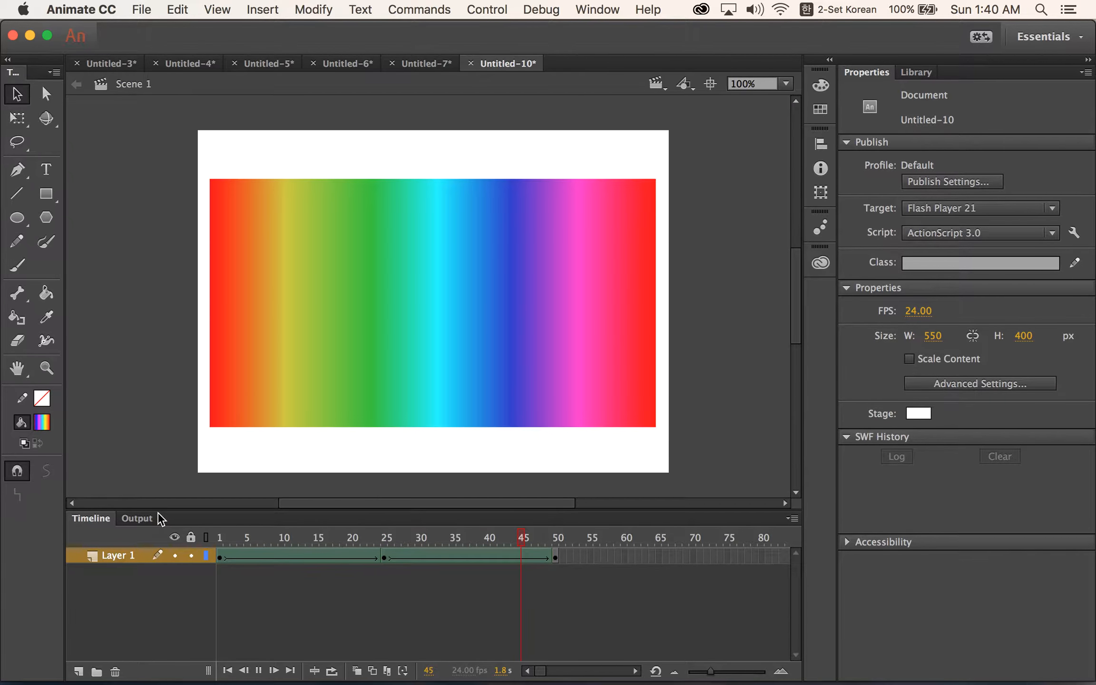
key("Return")
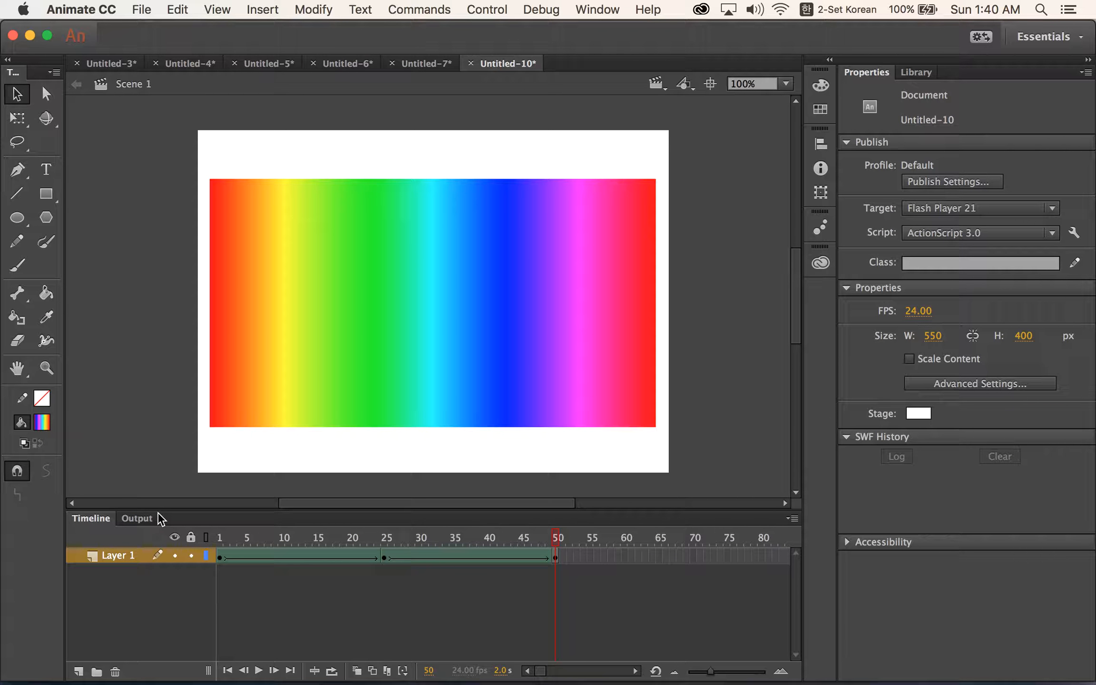
Step: Switch the keyboard input source from Korean to U.S. and rename Layer 1 as rainbow
double_click(119, 555)
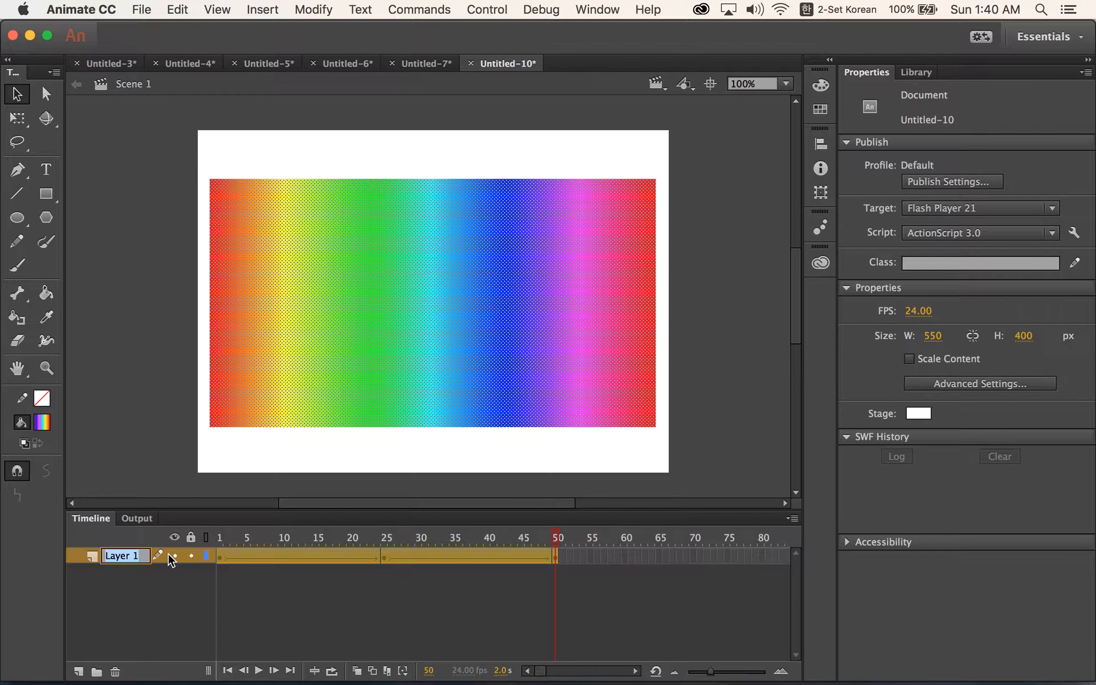
type("ㄱㅏㅜㅠ")
key("BackSpace")
key("BackSpace")
key("BackSpace")
key("BackSpace")
left_click(808, 10)
left_click(816, 30)
type("rainbow")
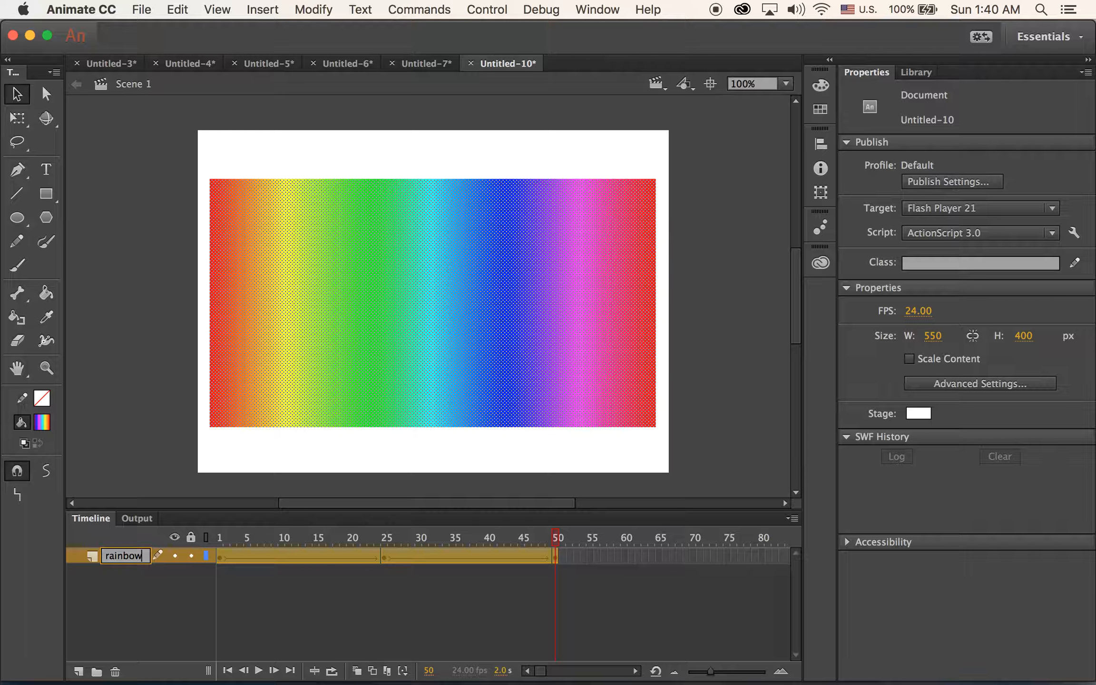
key("Return")
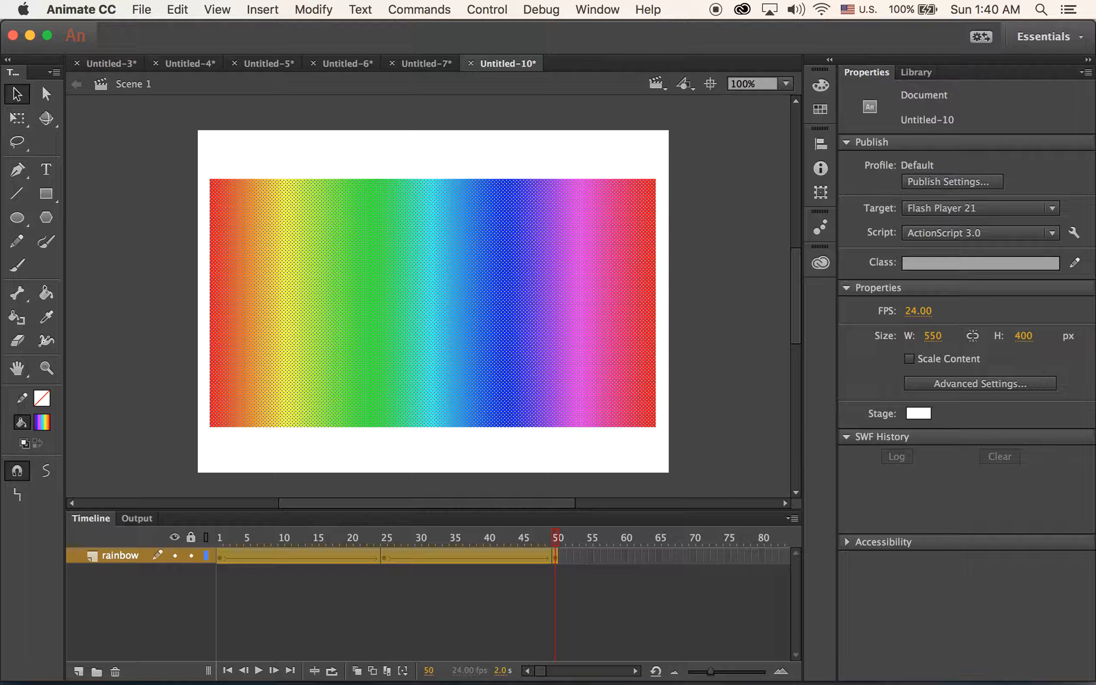
Step: Add a new layer above the rainbow layer and name it text
left_click(78, 672)
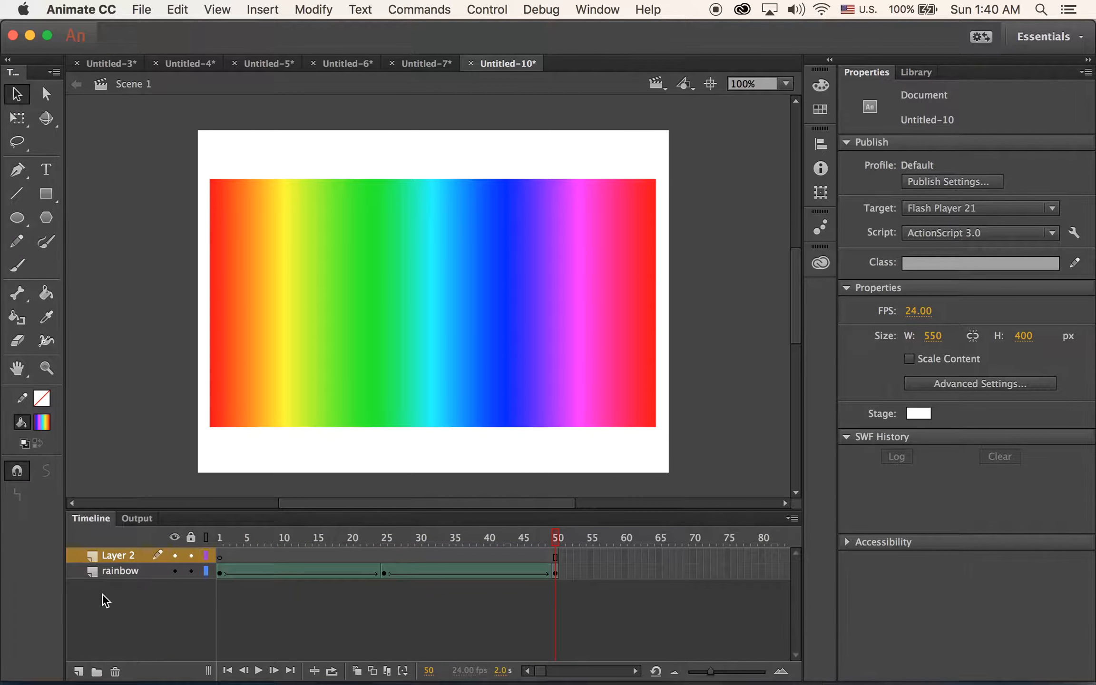
double_click(123, 555)
type("text")
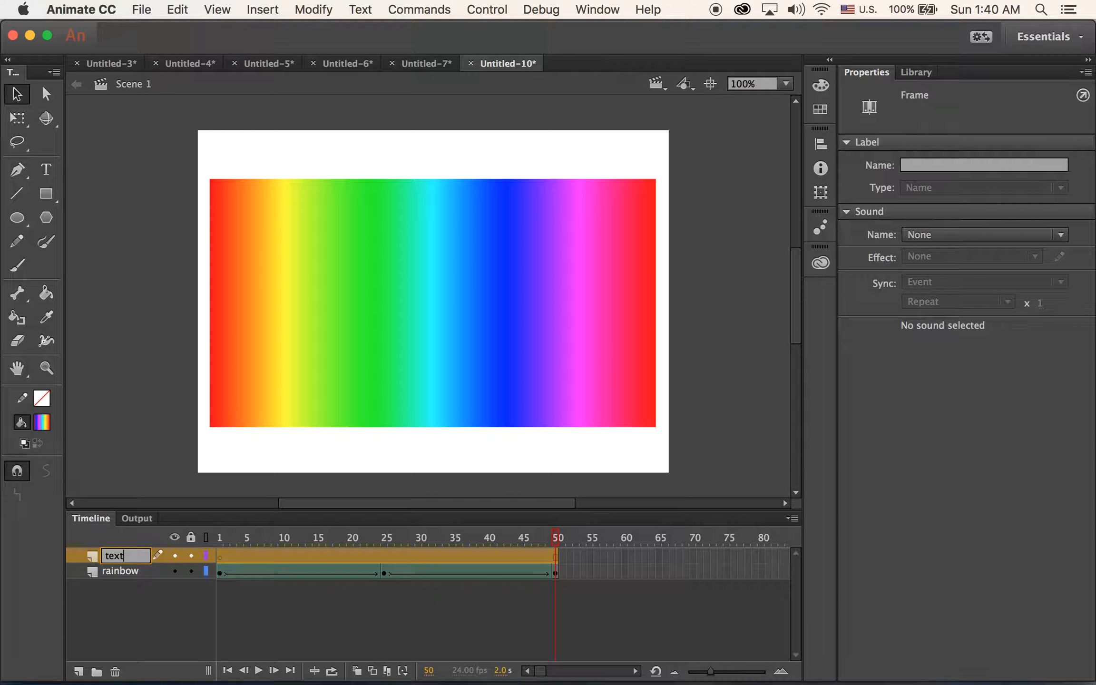
key("Return")
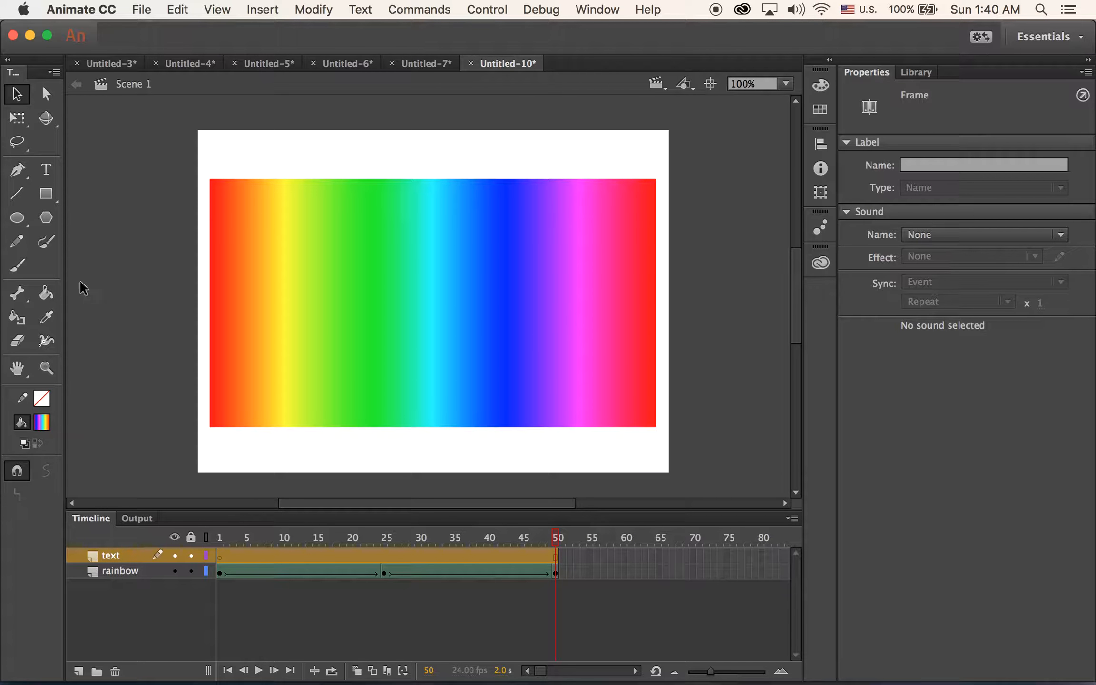
Step: Add the static text RAINBOW in the Impact font over the rainbow rectangle on the text layer
left_click(47, 171)
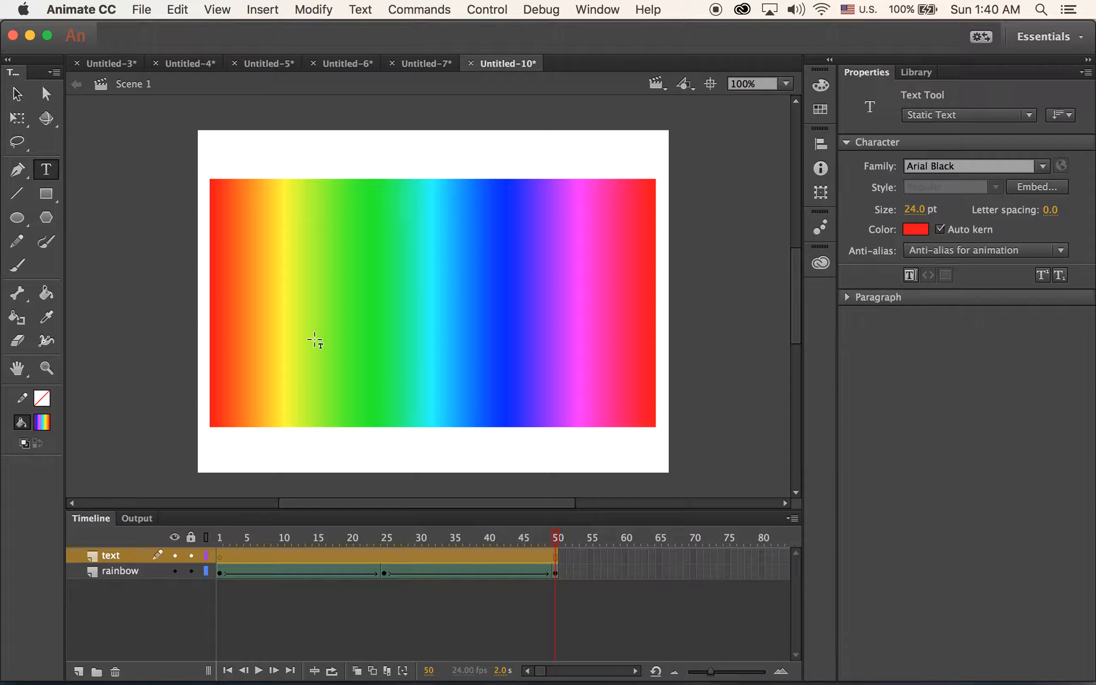
left_click(287, 325)
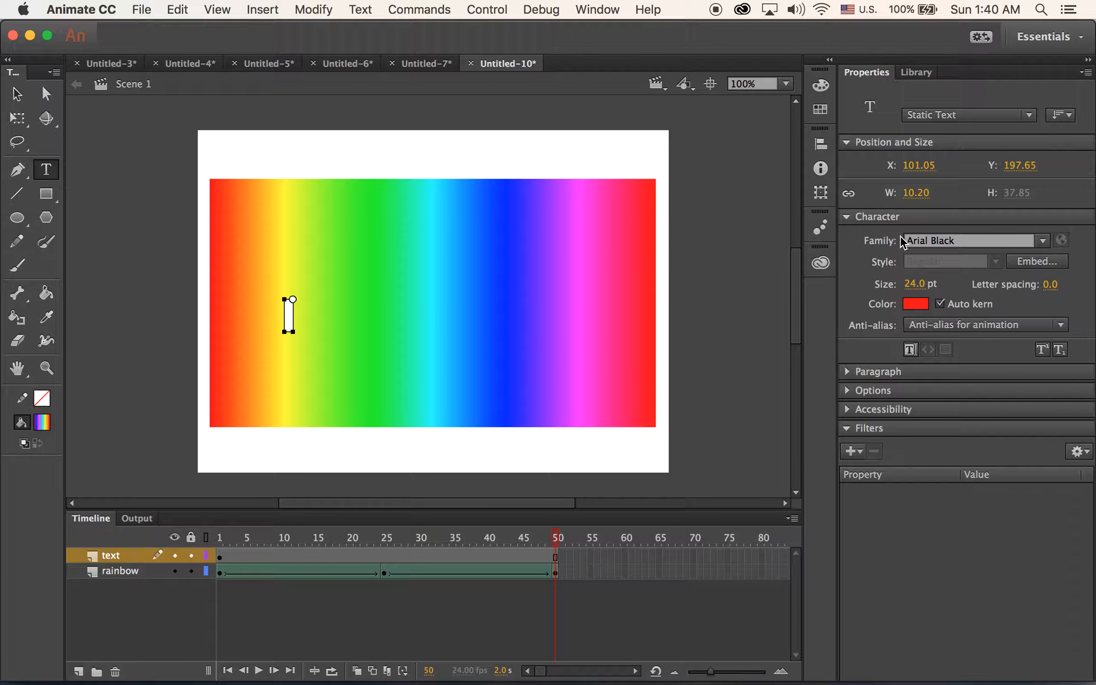
left_click(1043, 242)
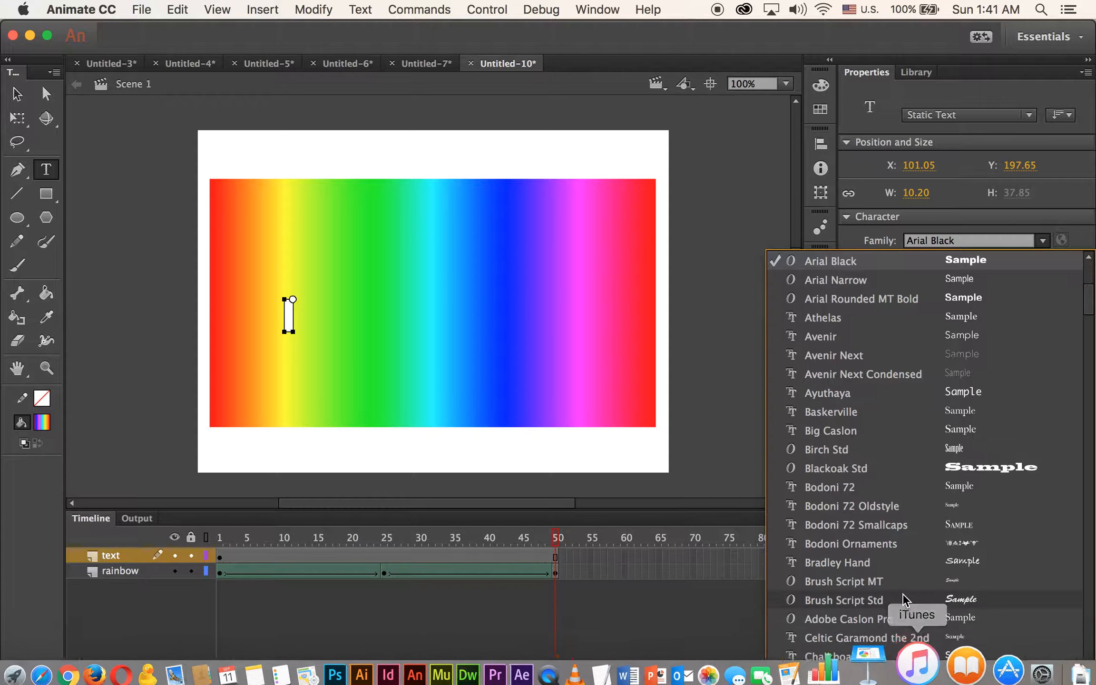
scroll(928, 580, "down", 5)
scroll(928, 580, "down", 10)
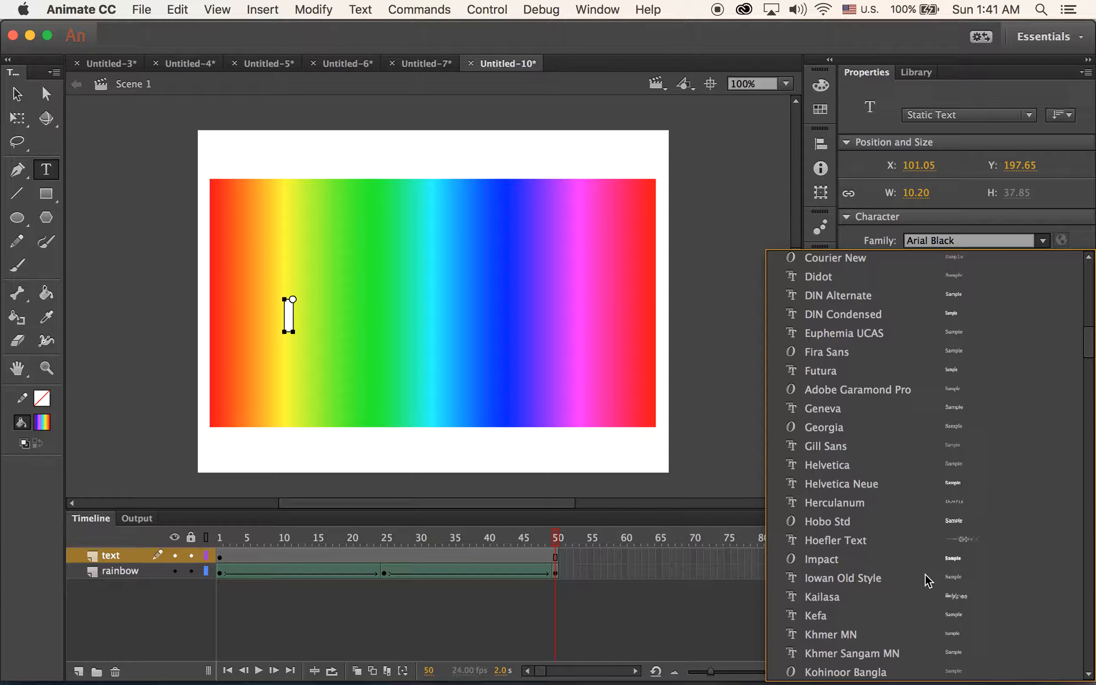
left_click(838, 560)
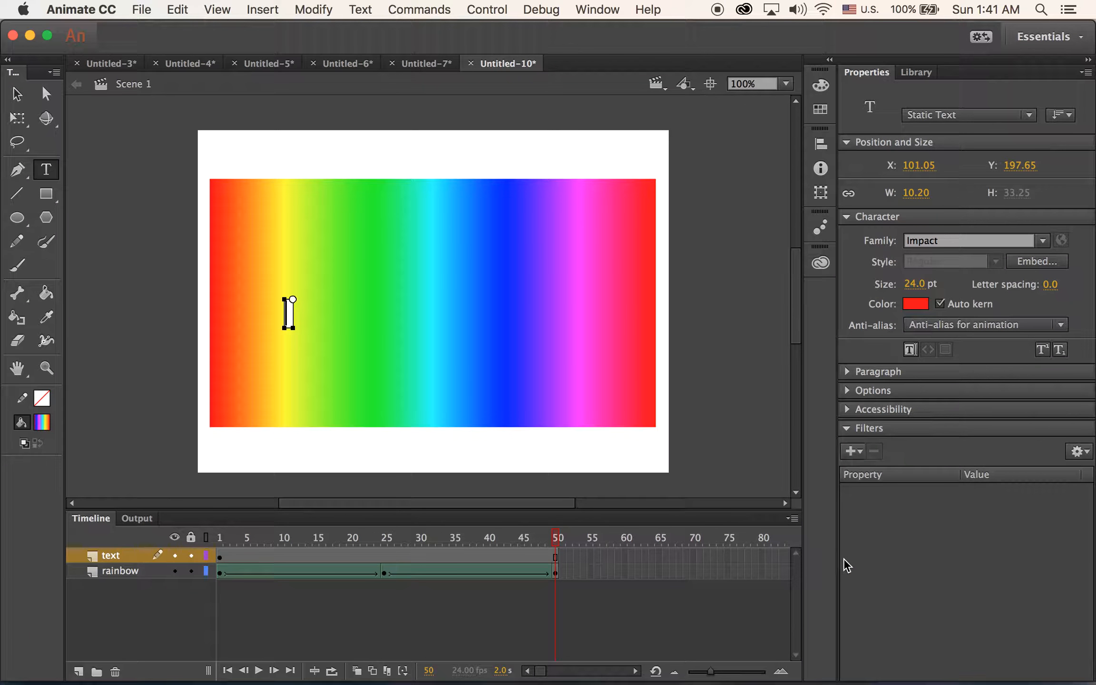
type("RA")
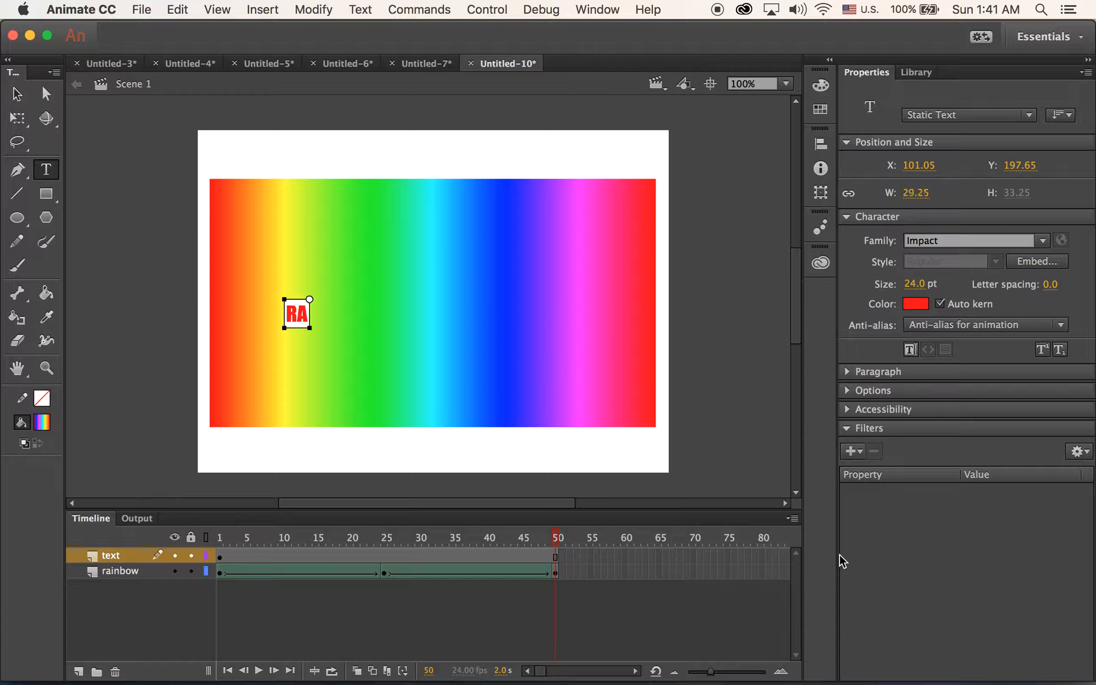
type("INBOW")
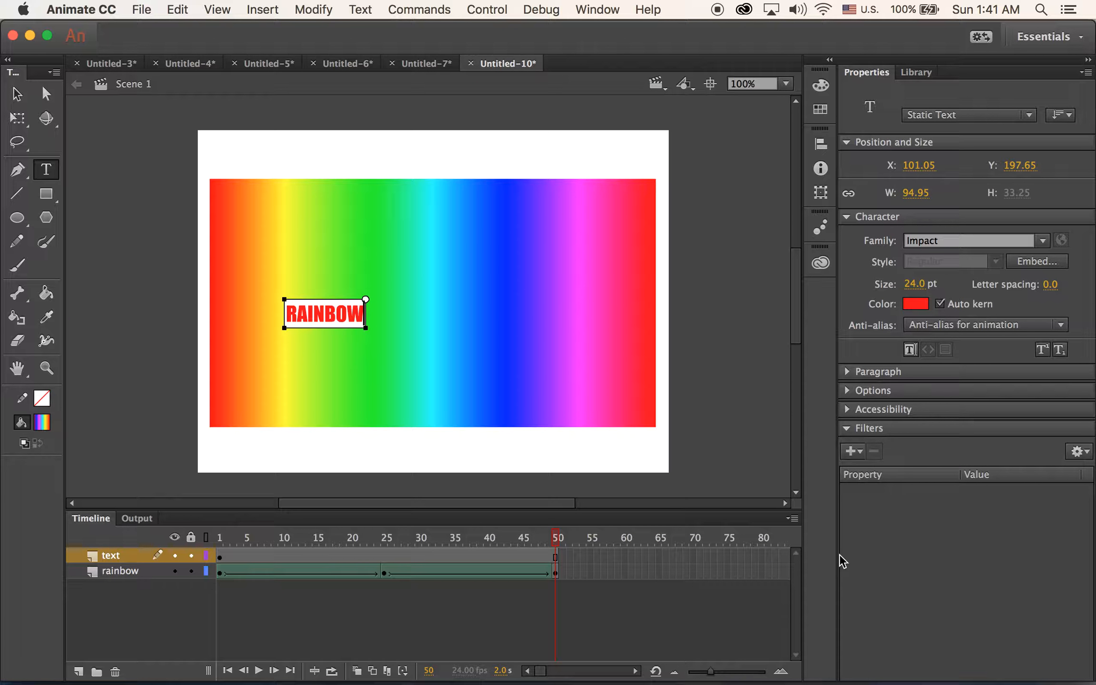
Step: Enlarge the RAINBOW text with Free Transform to about 515 px wide so it spans nearly the full width of the rectangle
left_click(17, 94)
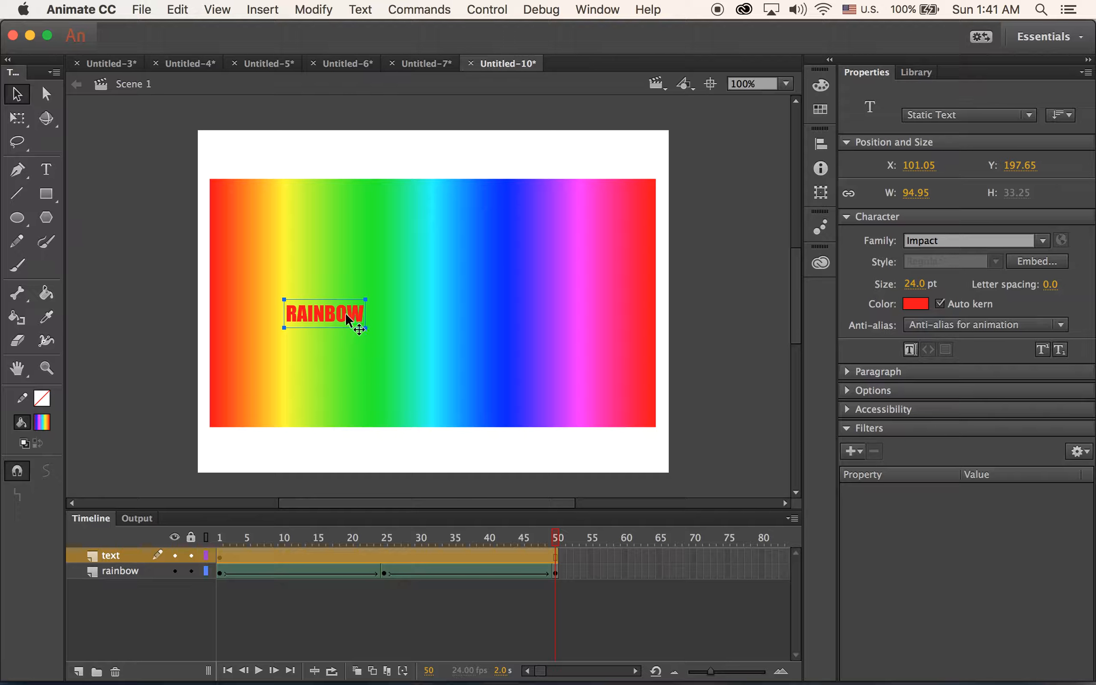
left_click(19, 118)
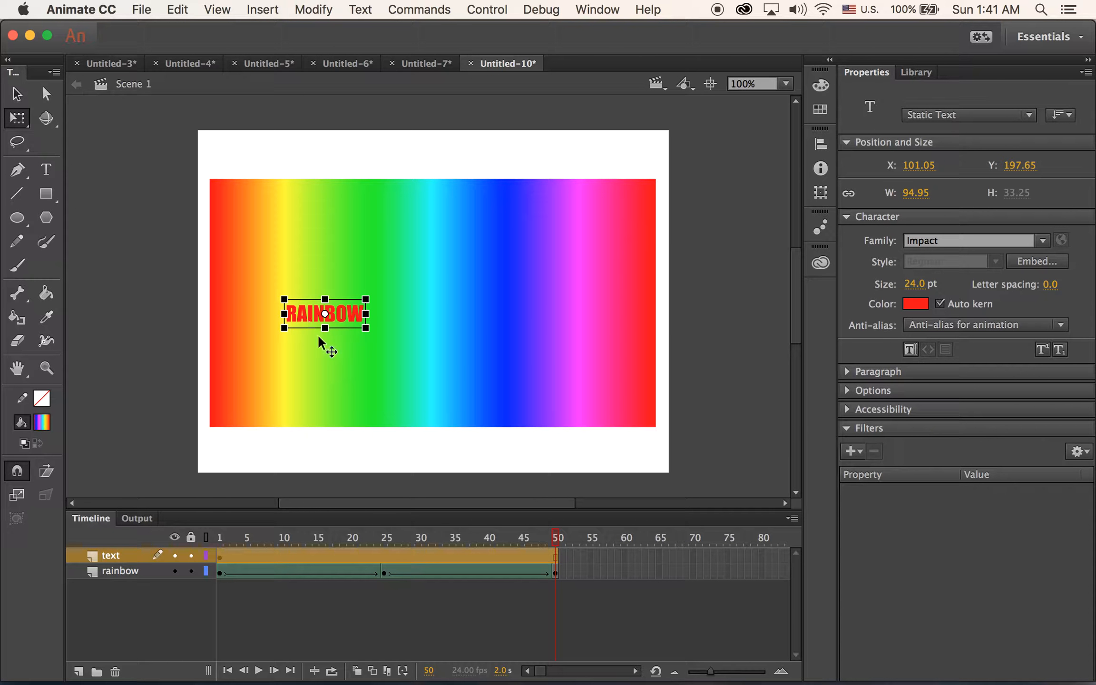
left_click_drag(352, 318, 656, 398)
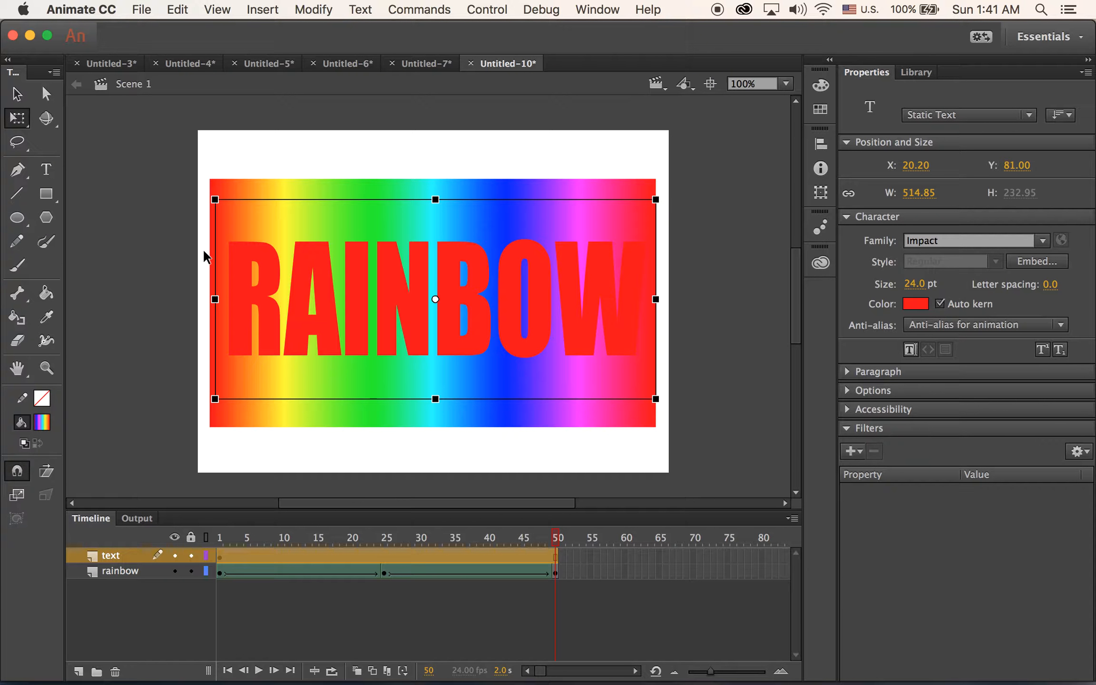
left_click(17, 93)
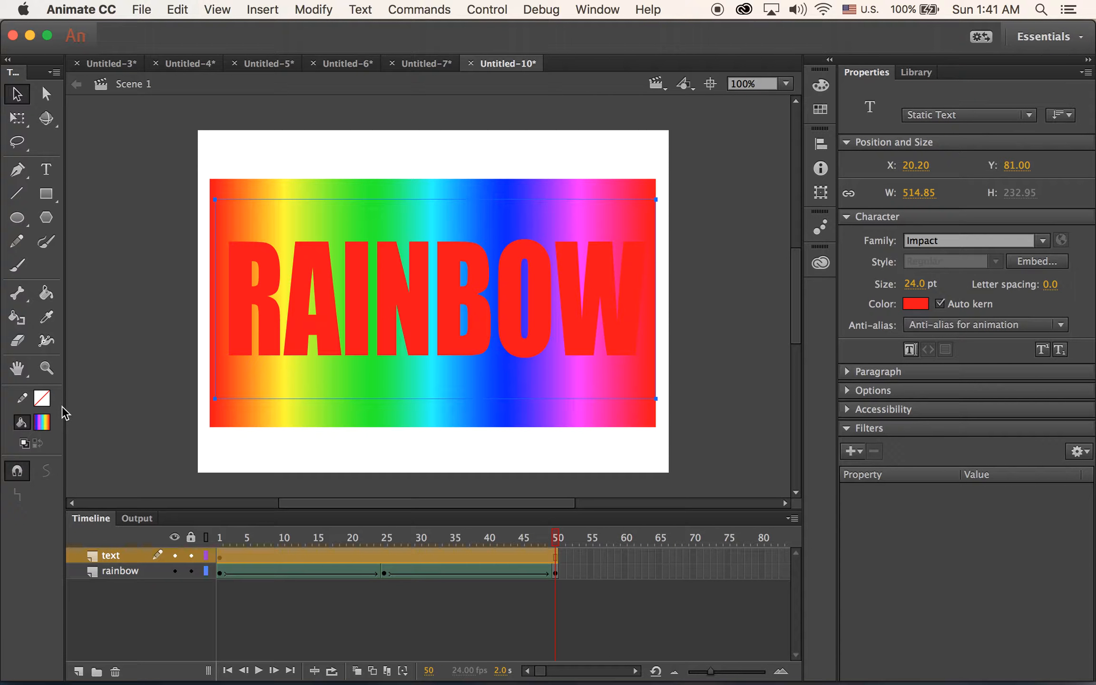
Step: Change the RAINBOW text's colour to white (#FFFFFF) and deselect it
left_click(916, 305)
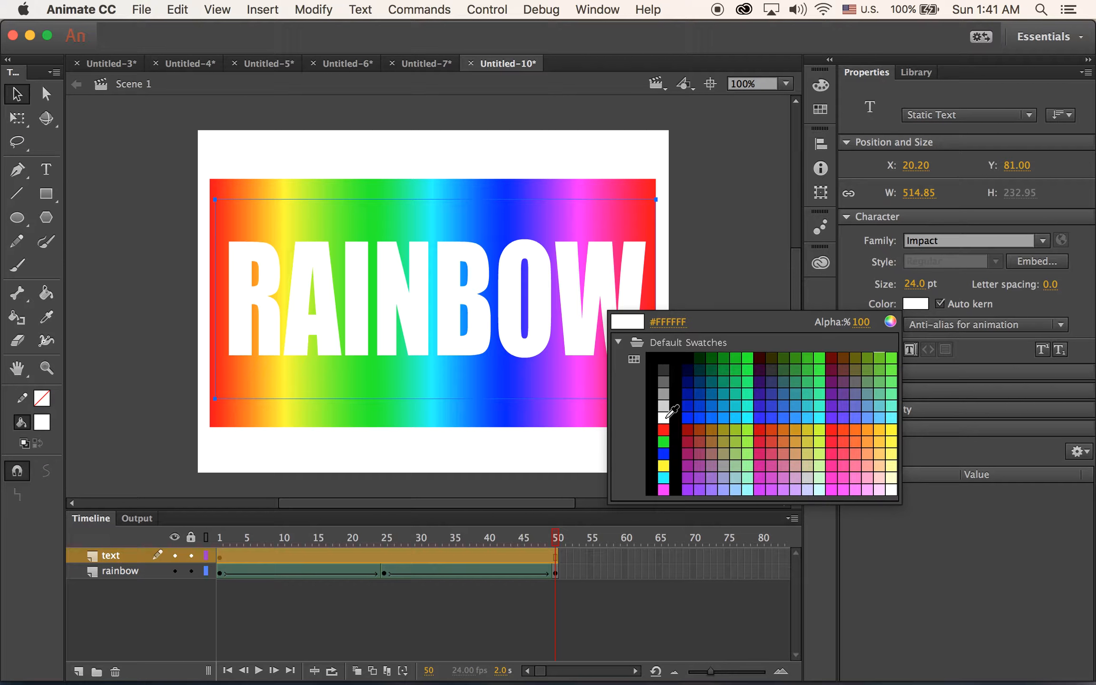
left_click(667, 416)
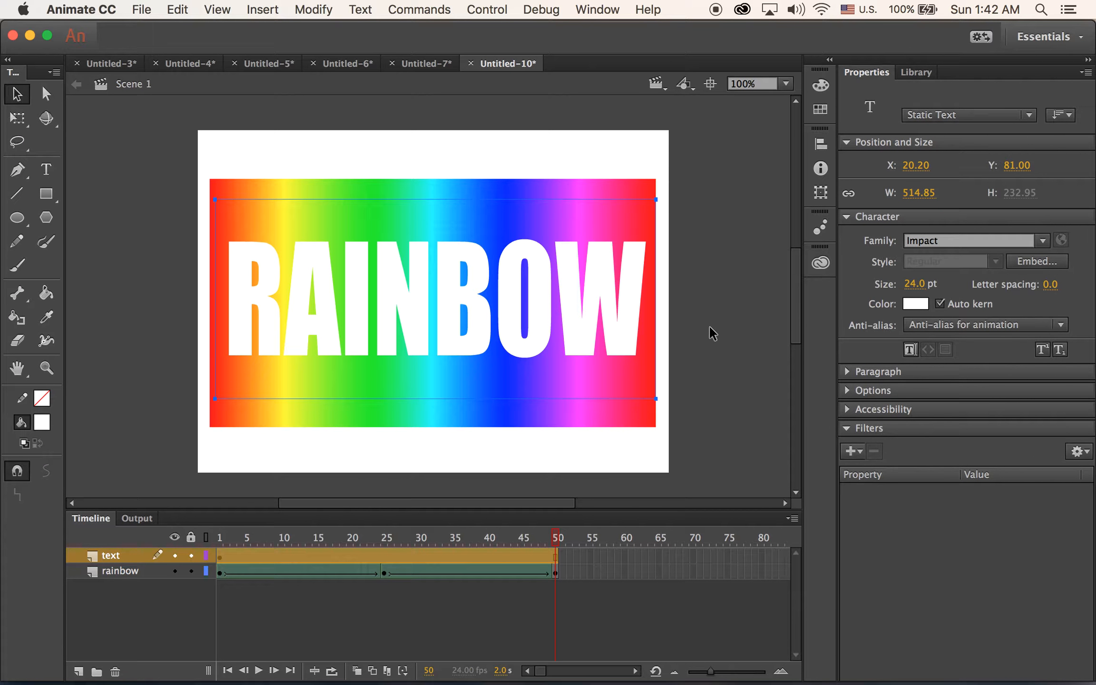
left_click(119, 159)
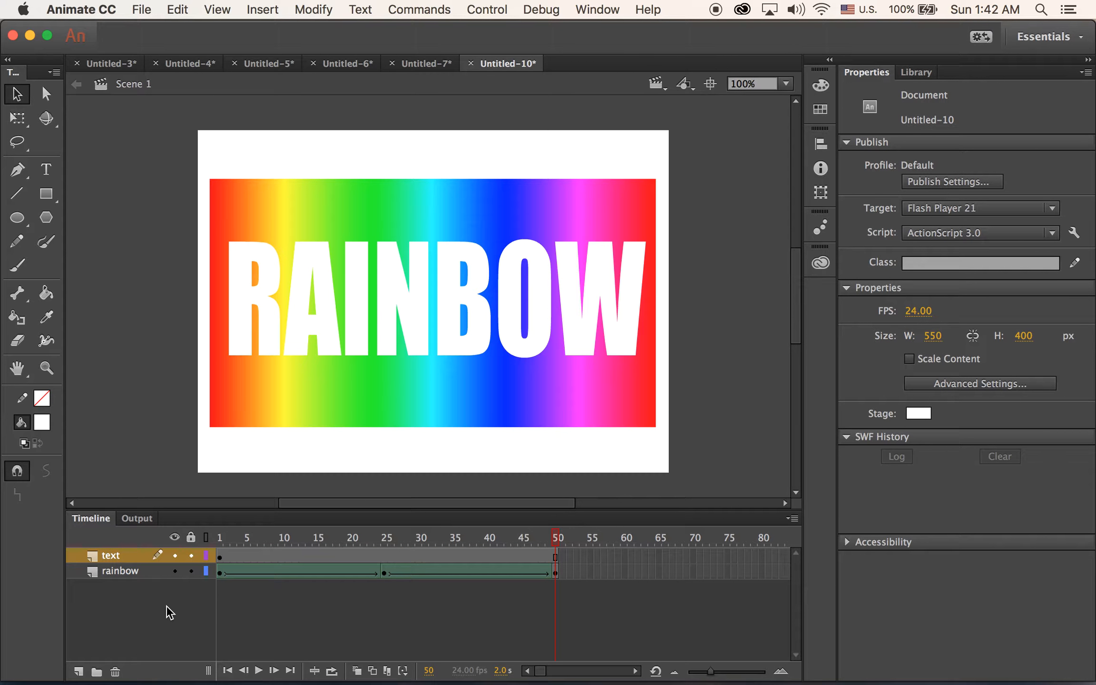
Step: Turn the text layer into a mask over the rainbow layer and play the animation several times to preview the result
right_click(92, 556)
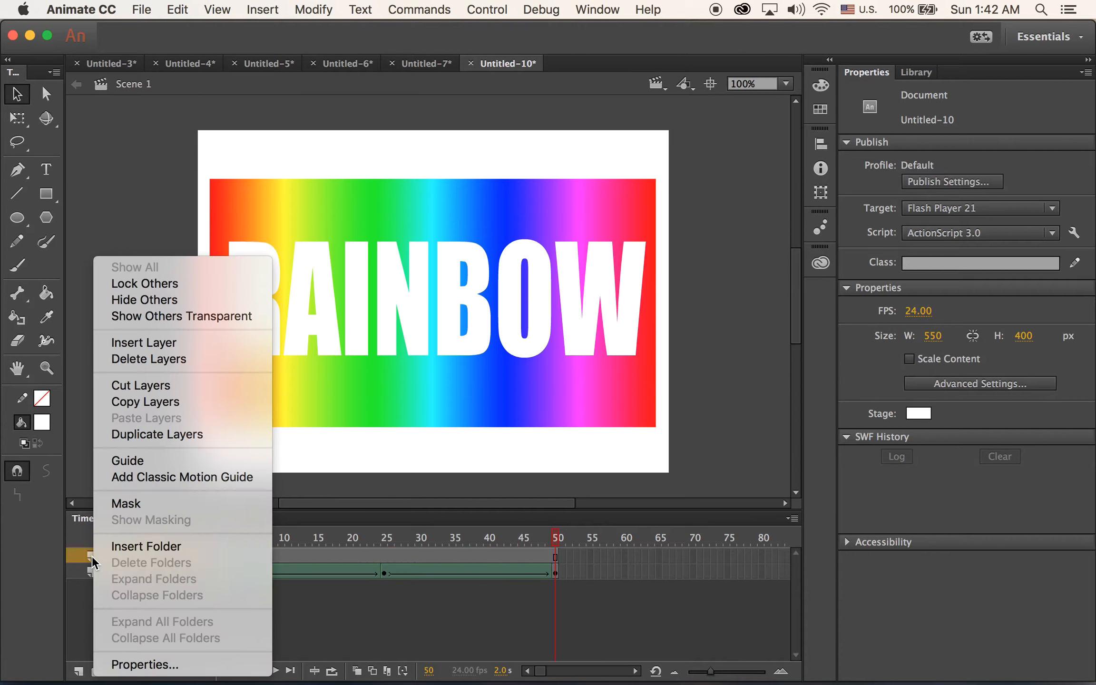
left_click(160, 503)
key("Return")
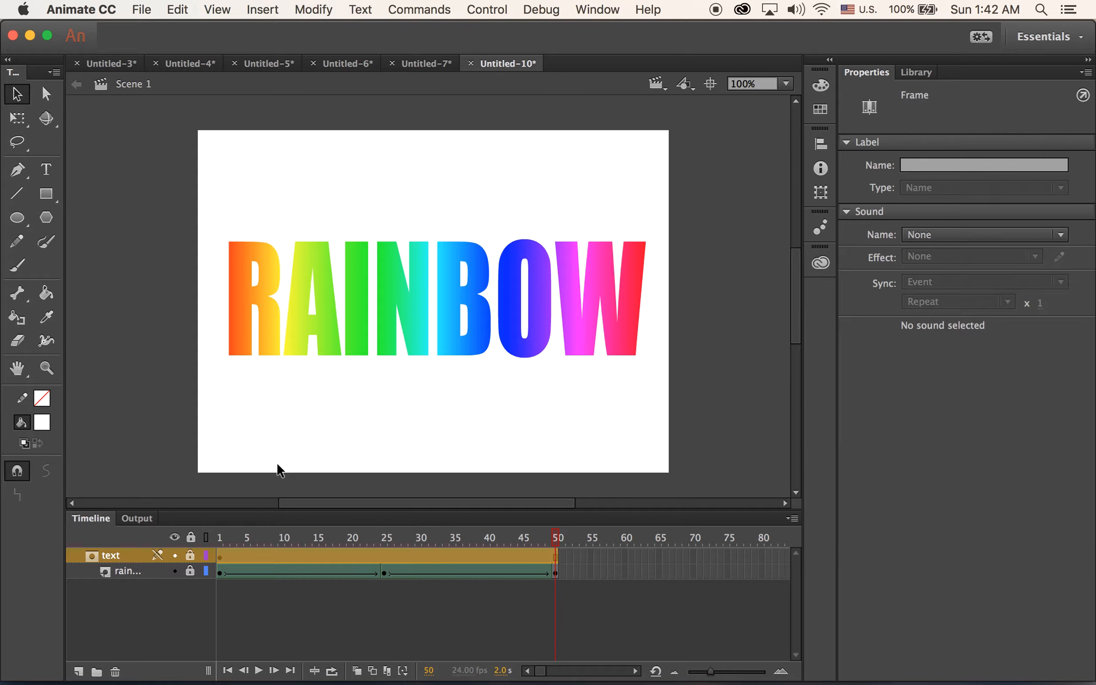
key("Return")
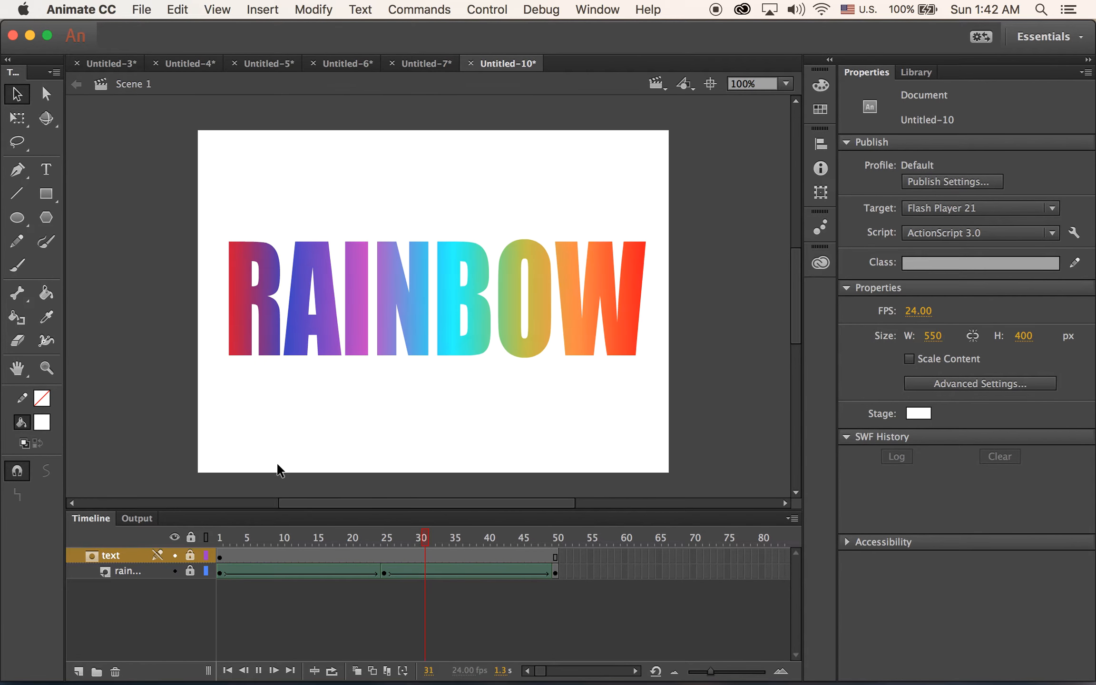
key("Return")
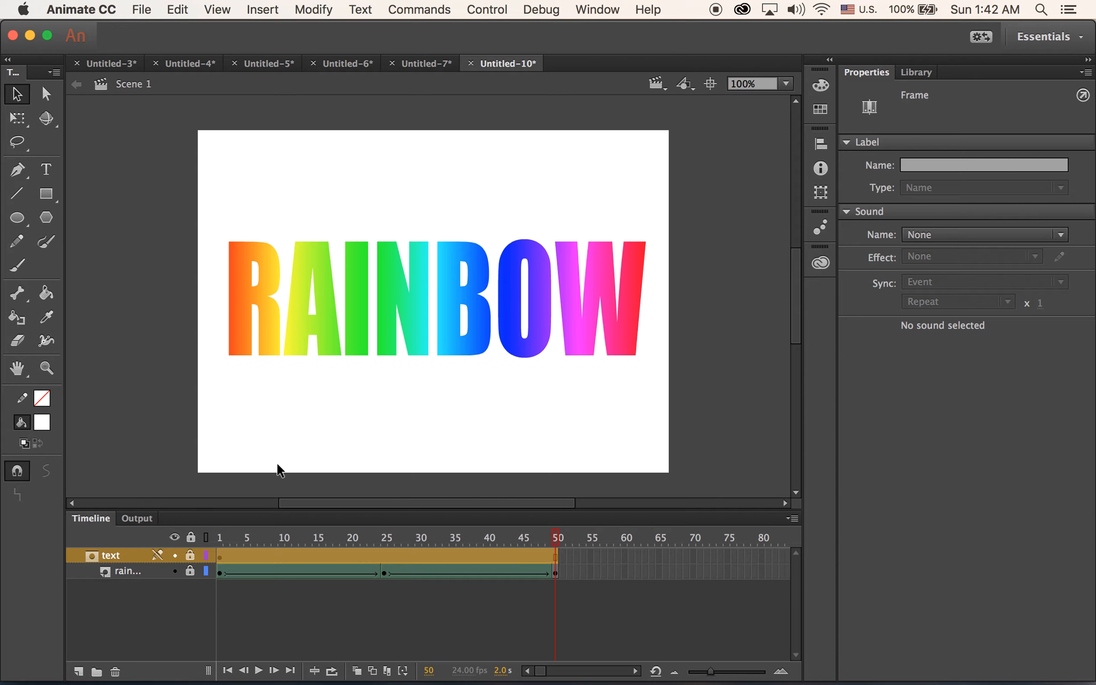
key("Return")
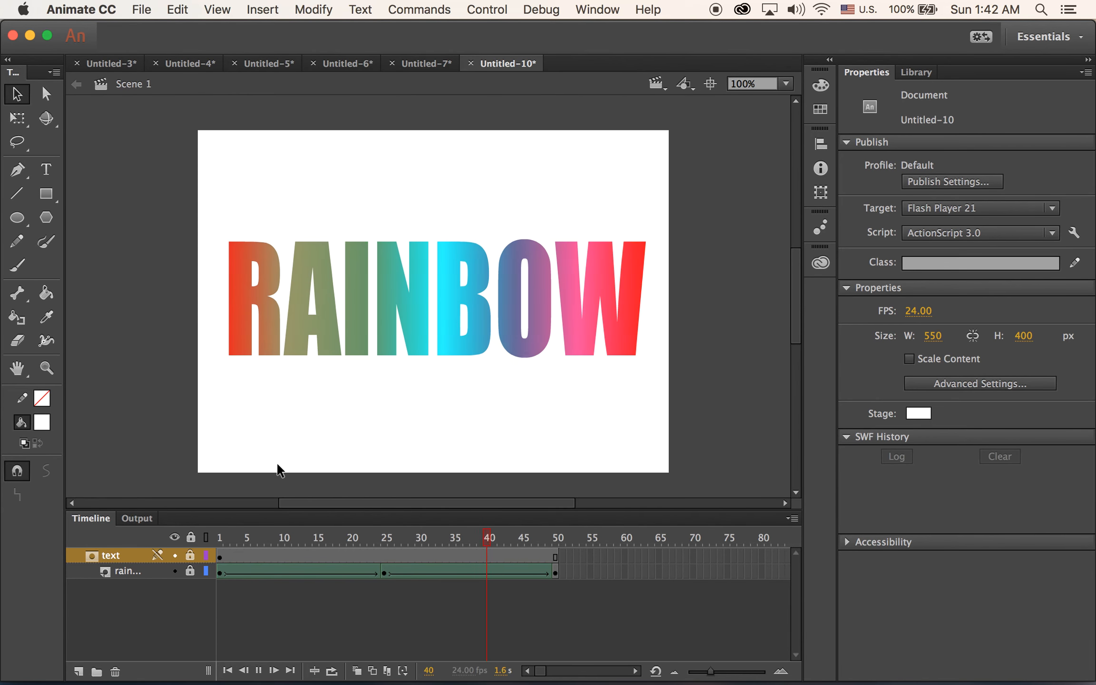
key("Return")
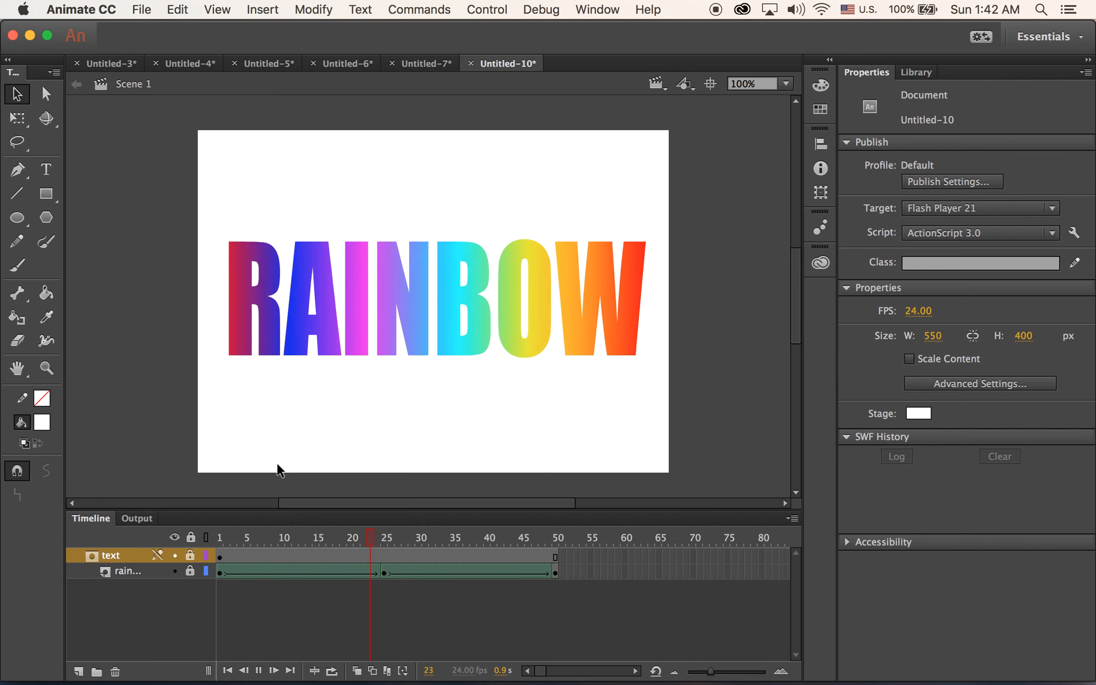
key("Return")
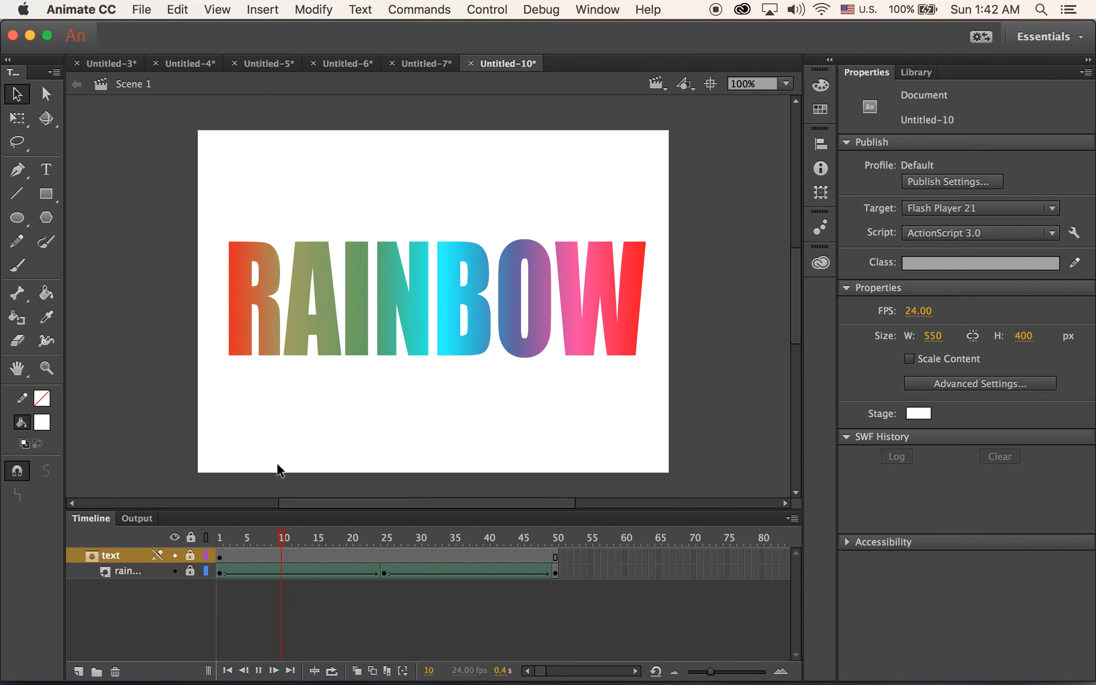